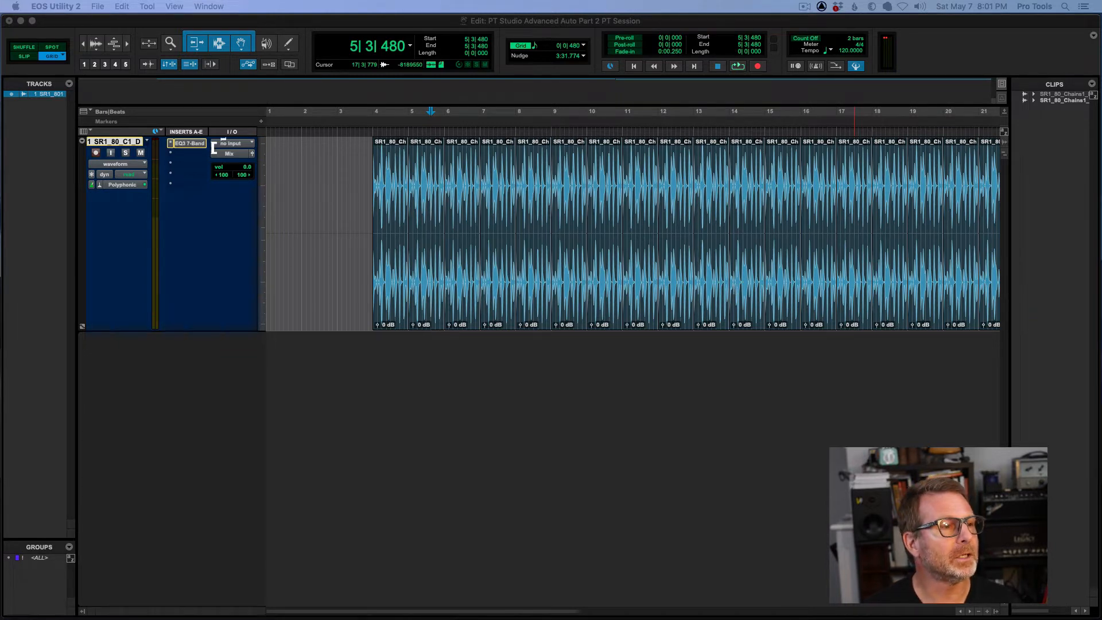
Step: Open the drum track's EQ3 7-Band plug-in, place its window below the track, and select the clip at bar 6
left_click(197, 148)
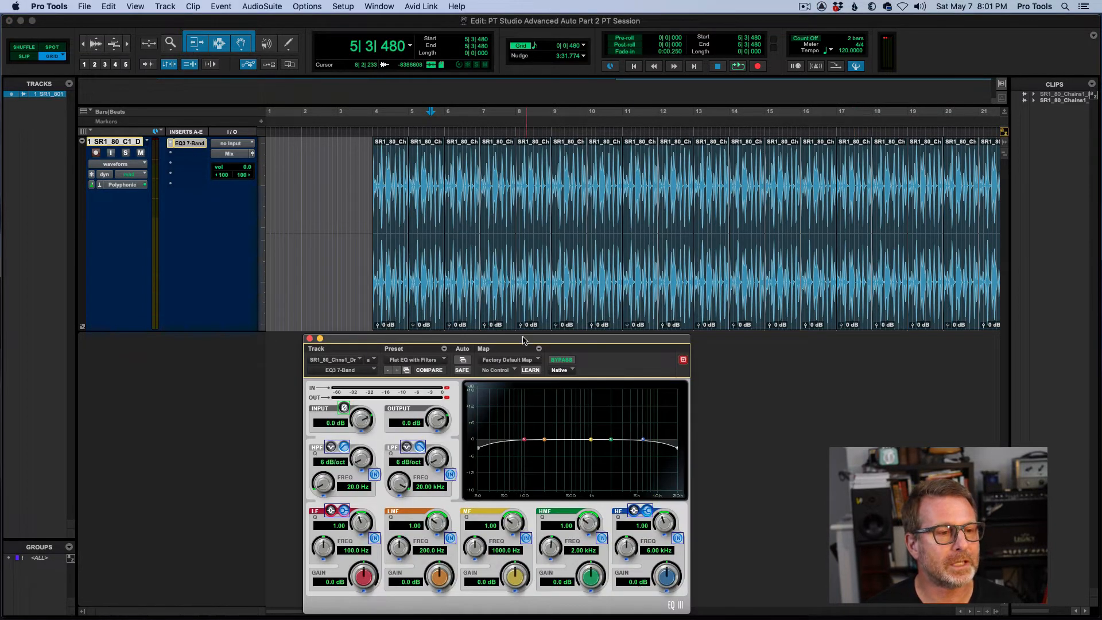
left_click_drag(528, 336, 625, 344)
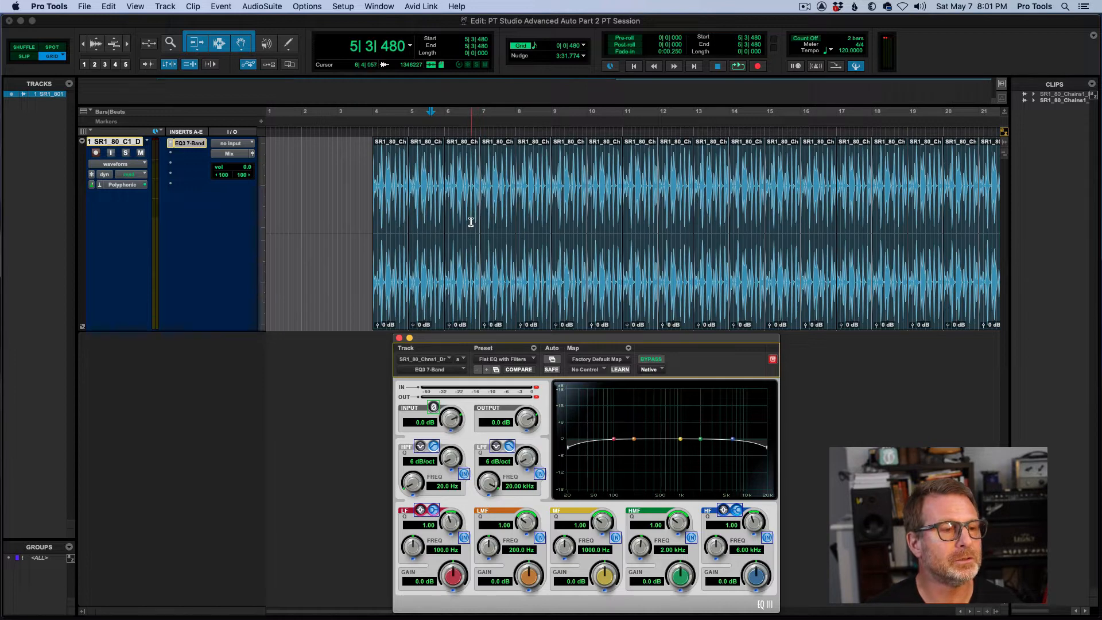
double_click(458, 211)
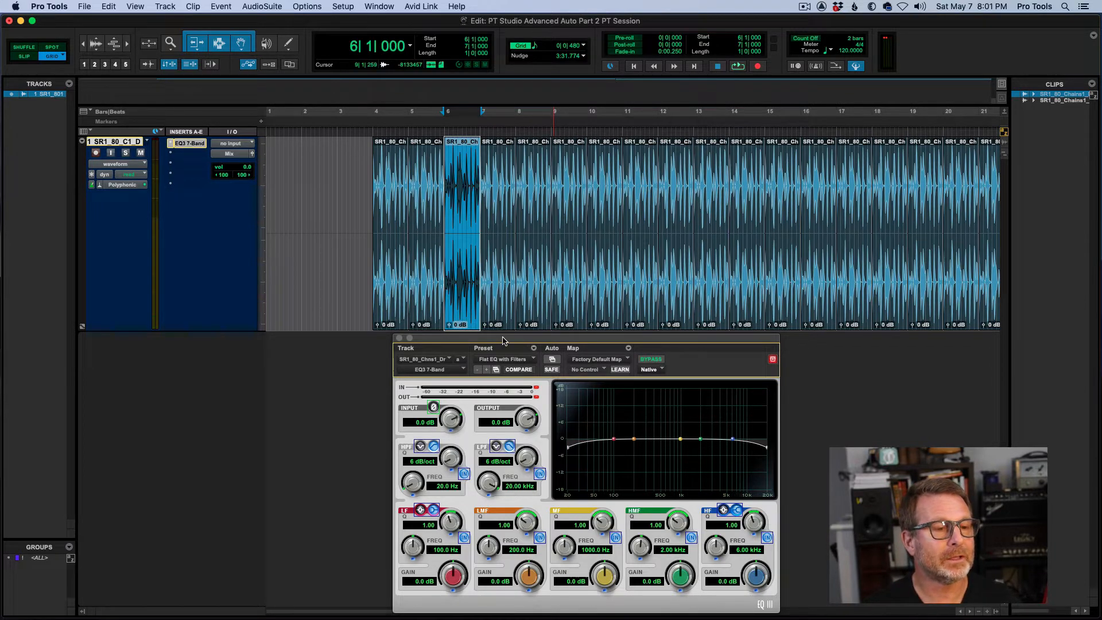
left_click_drag(514, 343, 500, 343)
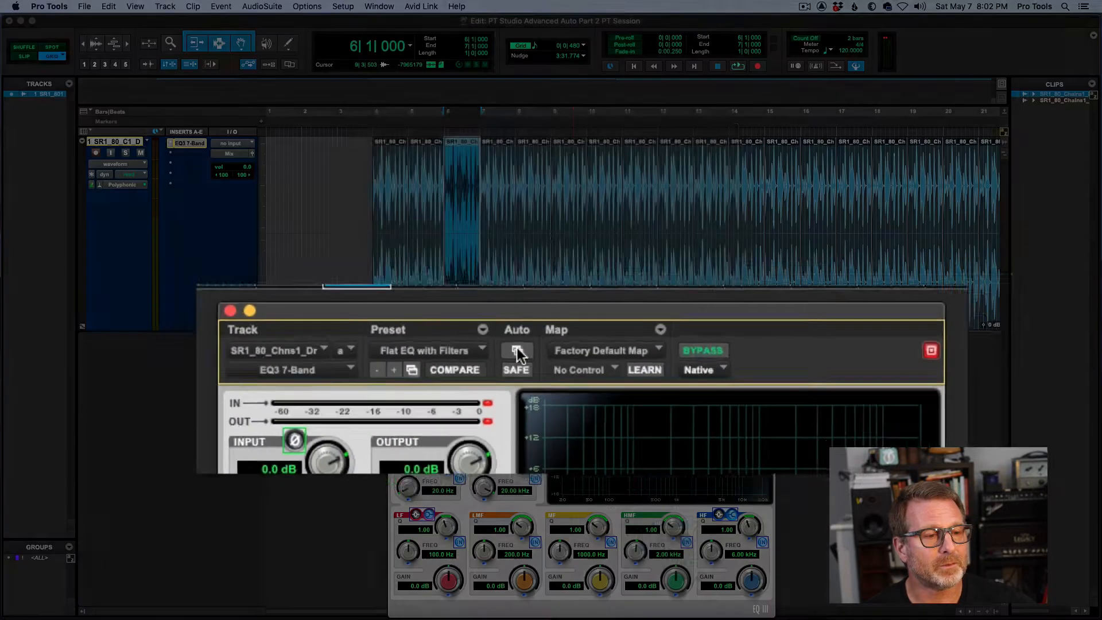
Step: Examine the automatable and enabled parameters of the EQ3 7-Band in the Plug-In Automation dialog, and close it
left_click(518, 348)
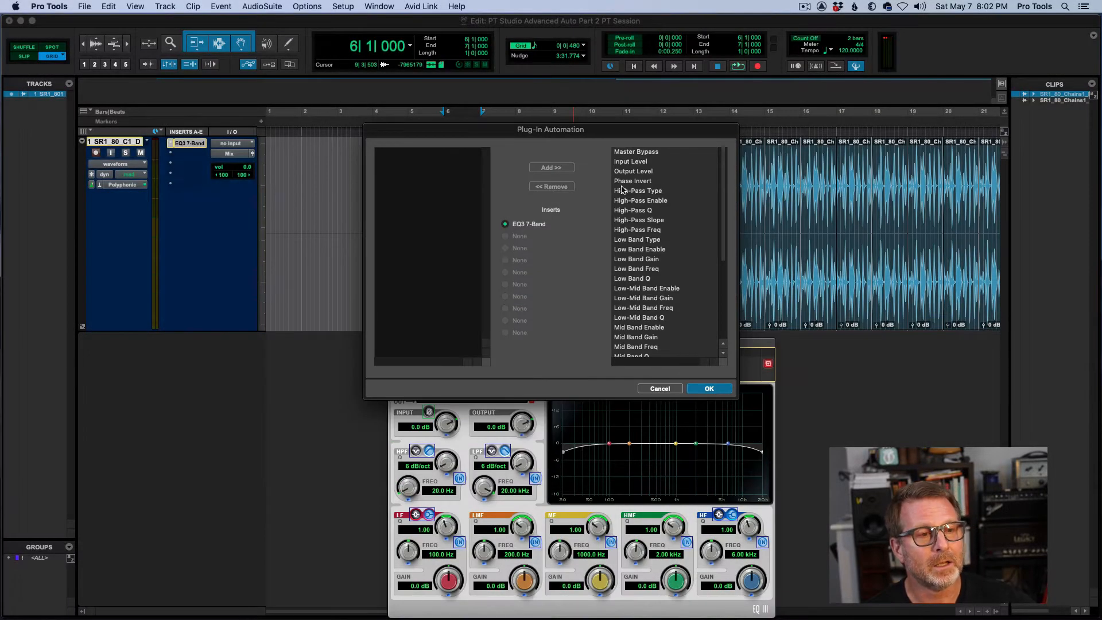
left_click(661, 389)
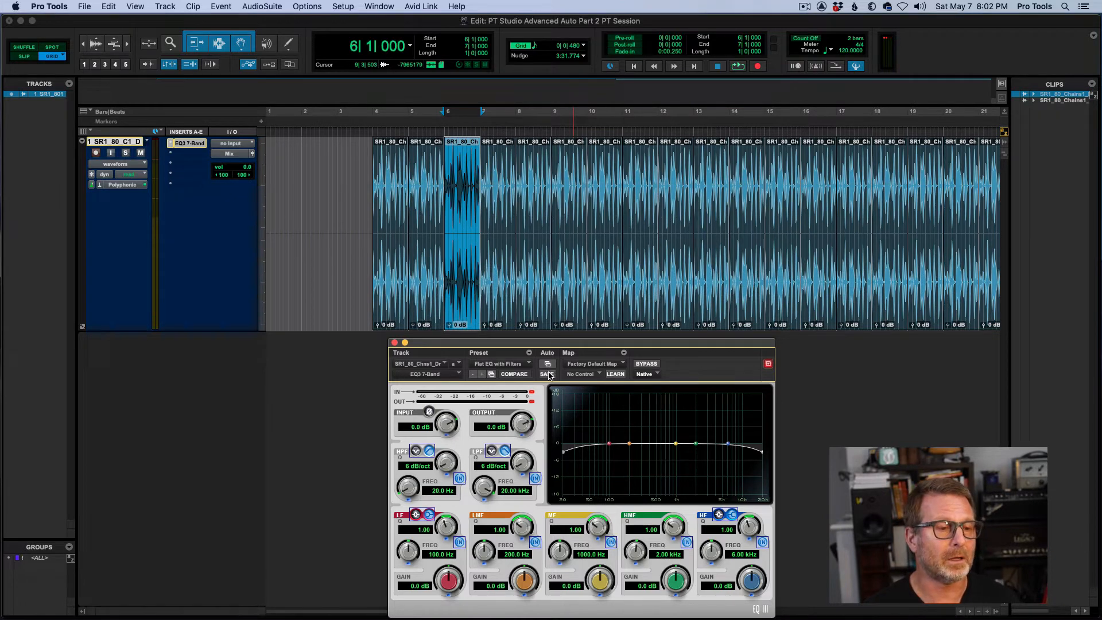
left_click(547, 367)
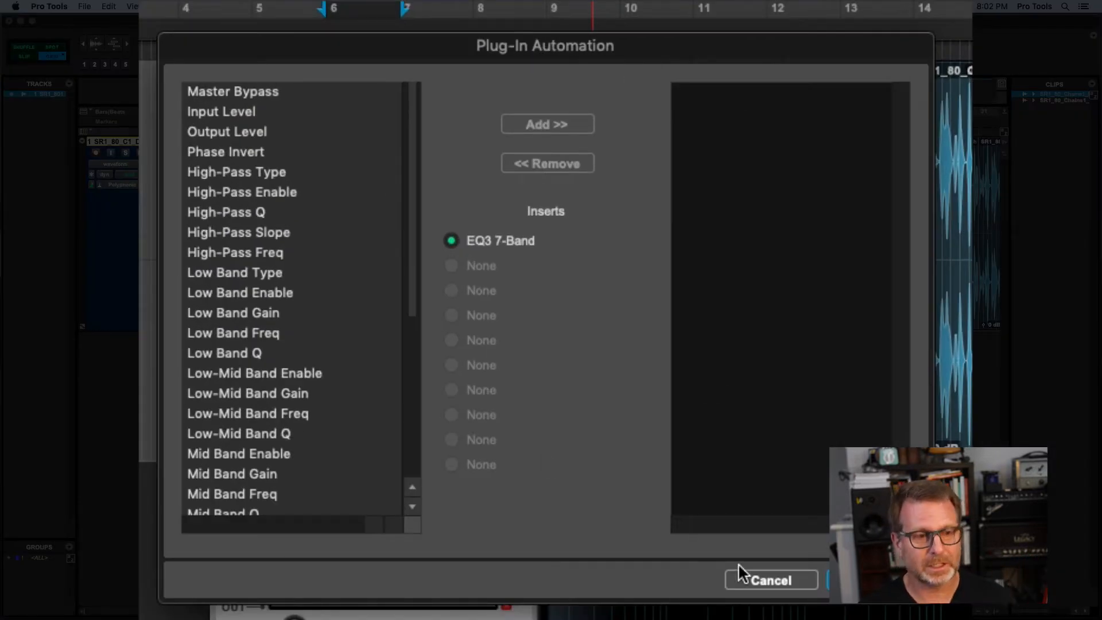
left_click(771, 580)
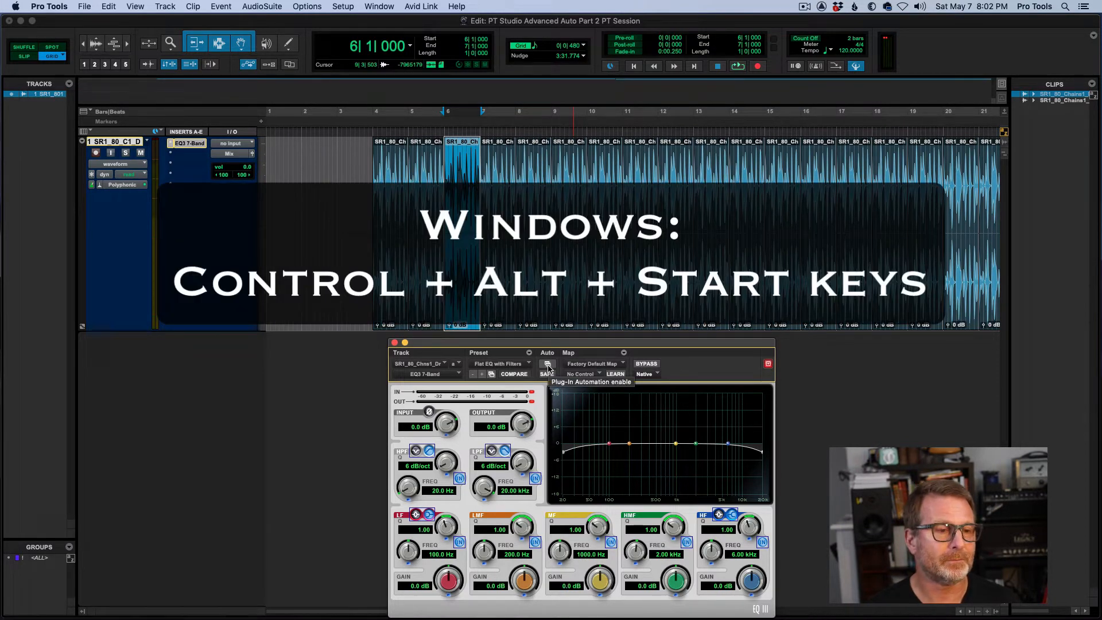
Step: Enable automation for all parameters of the EQ3 7-Band plug-in and confirm the list
left_click(548, 368, "ctrl+alt+super")
left_click(548, 368)
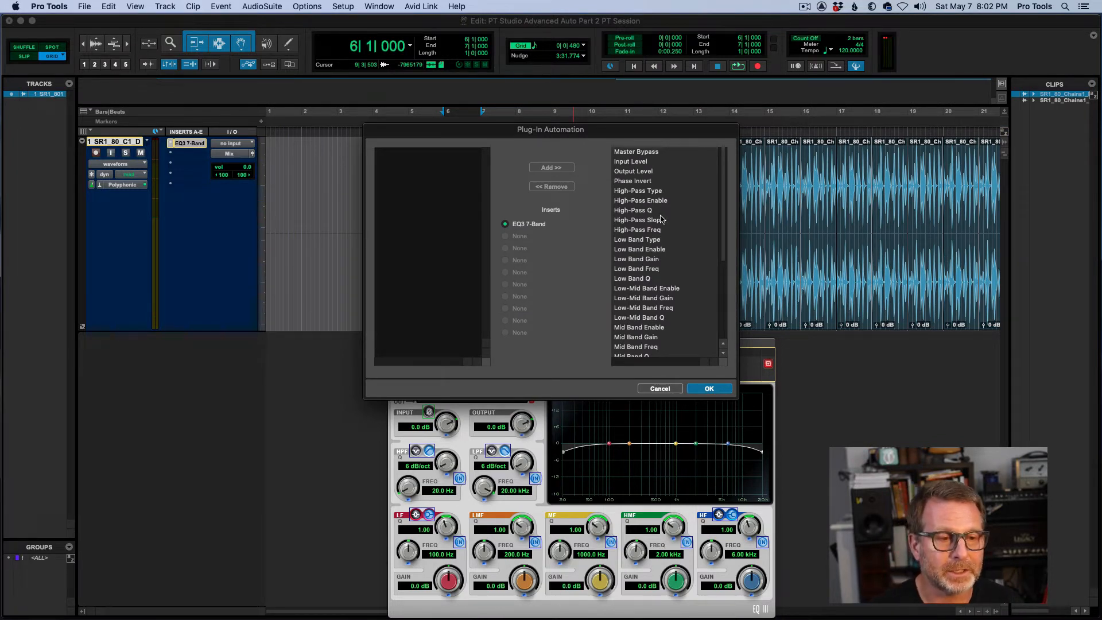
left_click(705, 390)
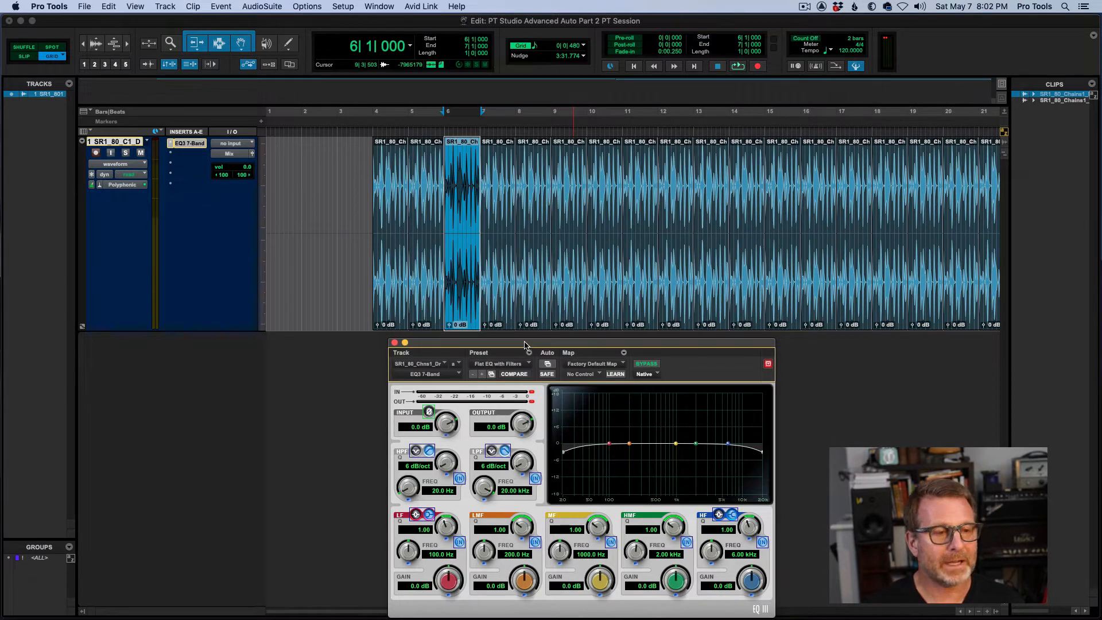
Step: Write the current settings to all enabled automation parameters across the selected clip at bar 6
left_click(109, 6)
mouse_move(147, 375)
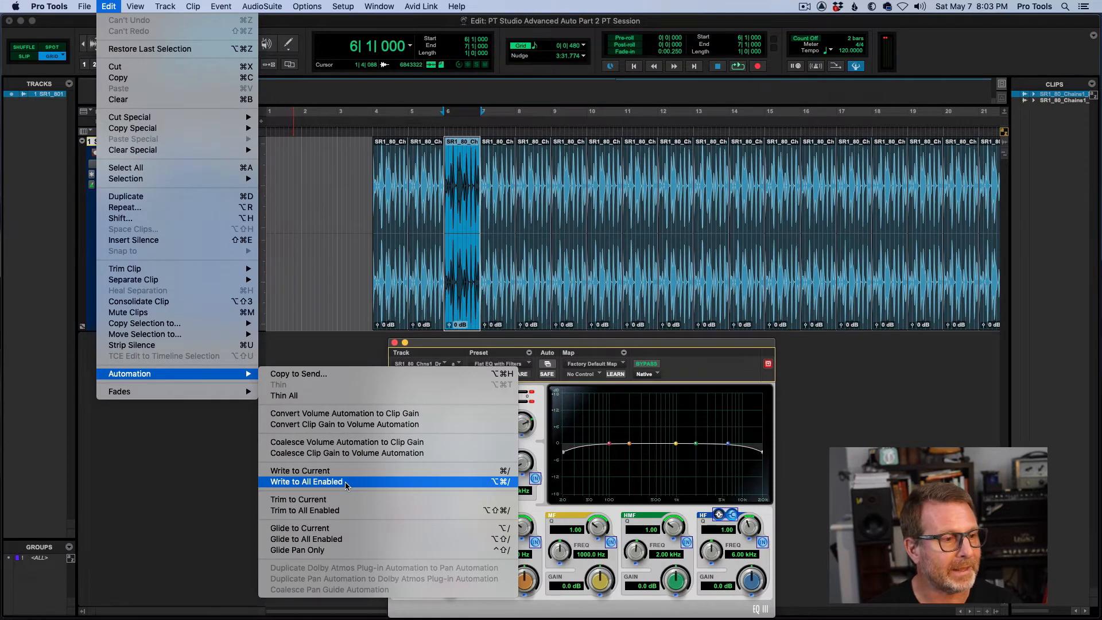
left_click(346, 484)
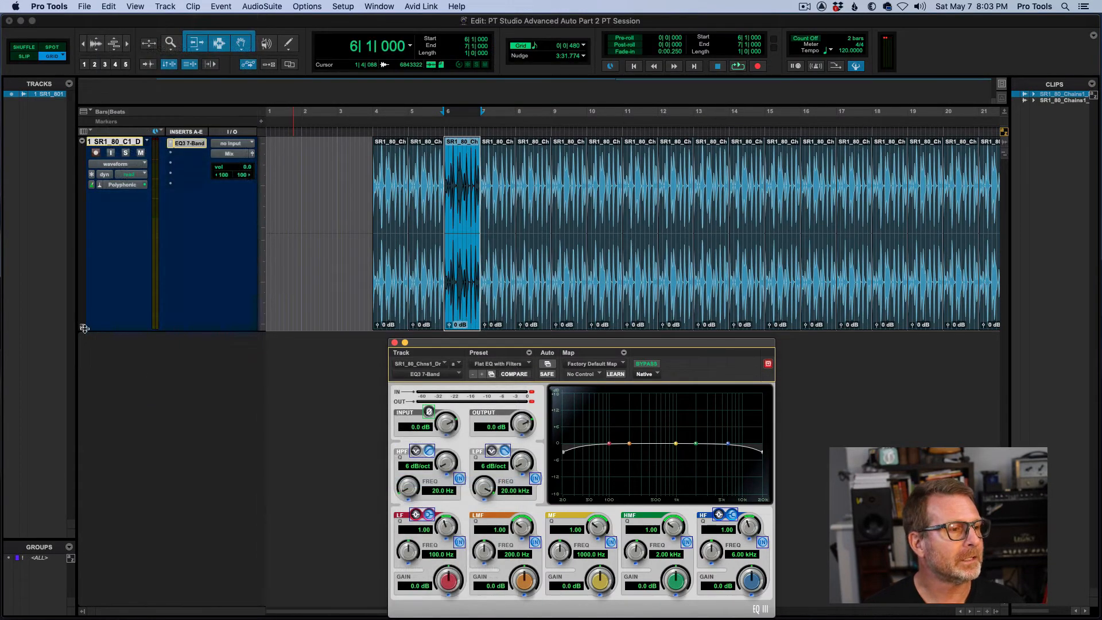
Step: Show an enlarged automation lane under the drum track and display the EQ3 7-Band's Low Band Freq in it
left_click(82, 327)
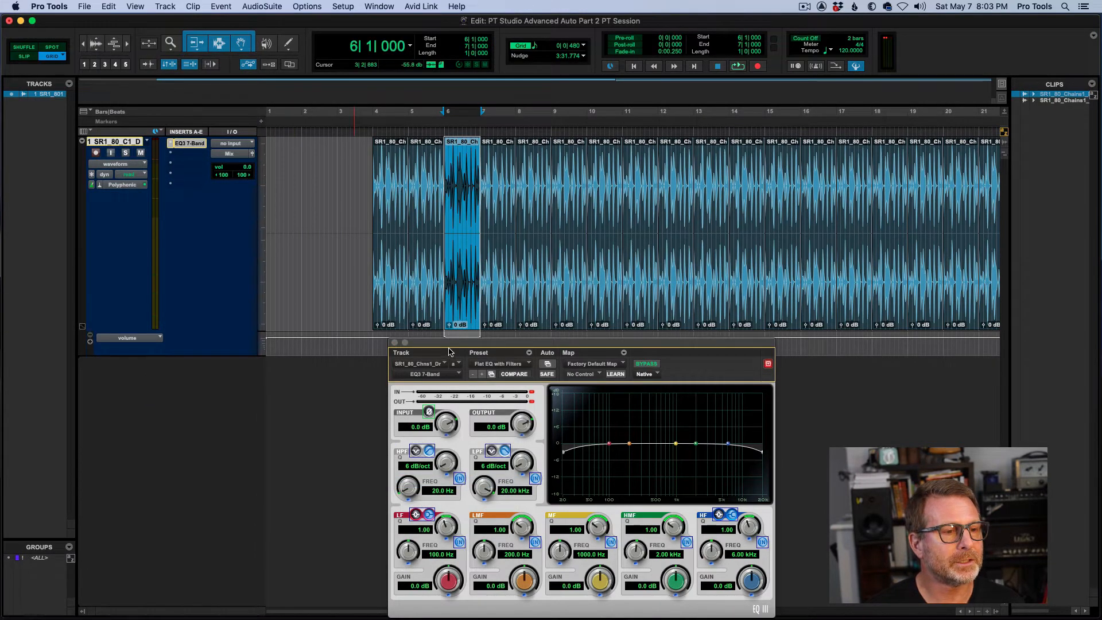
left_click_drag(449, 349, 502, 414)
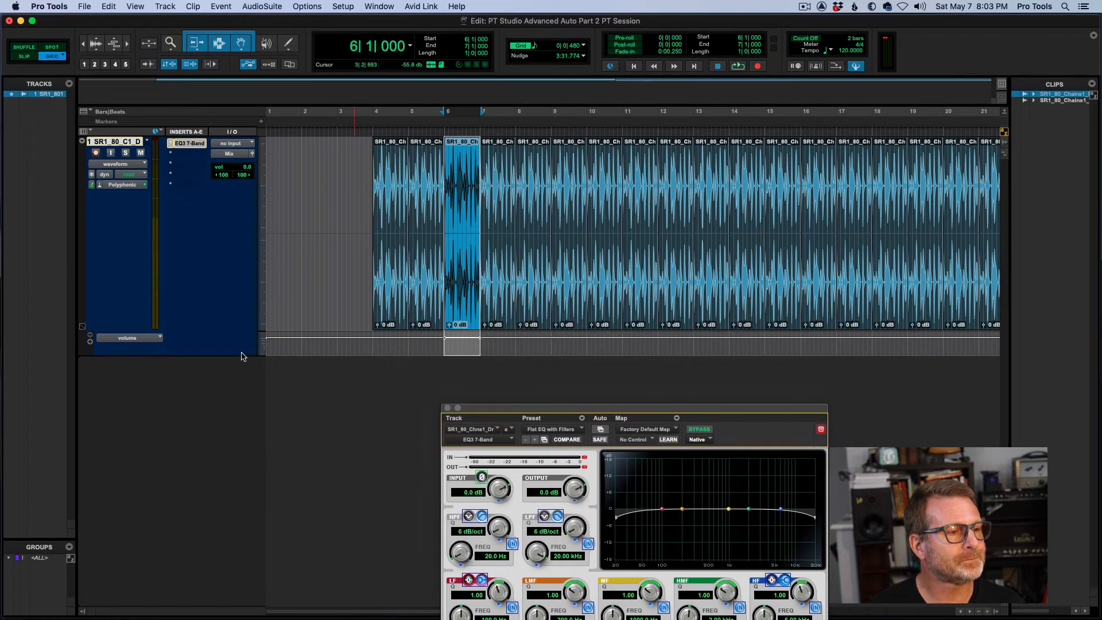
left_click_drag(262, 355, 267, 429)
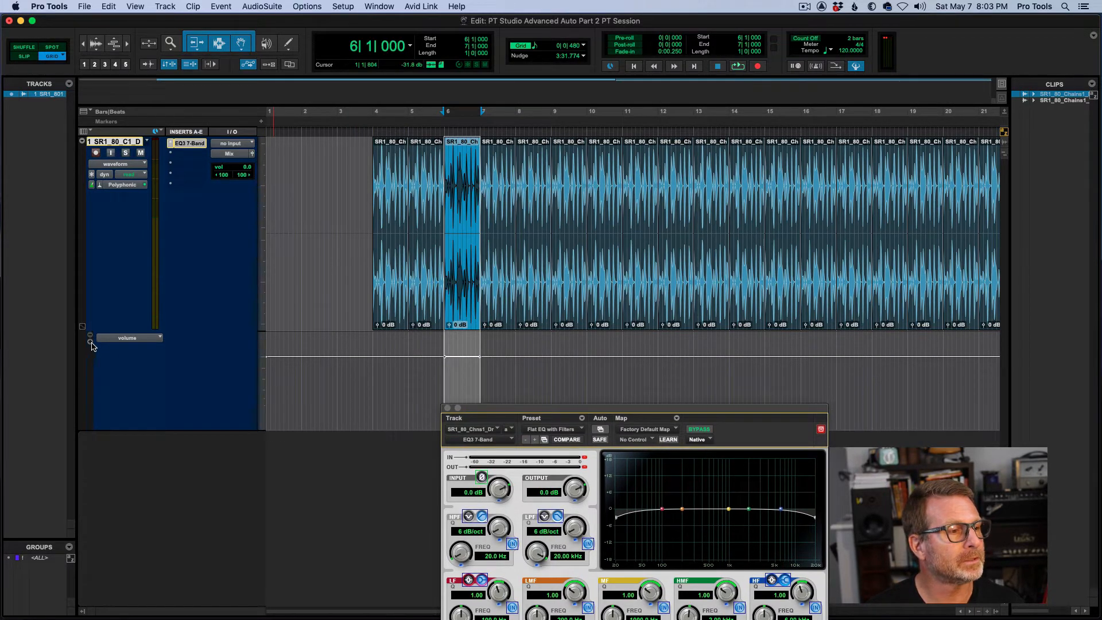
left_click(110, 341)
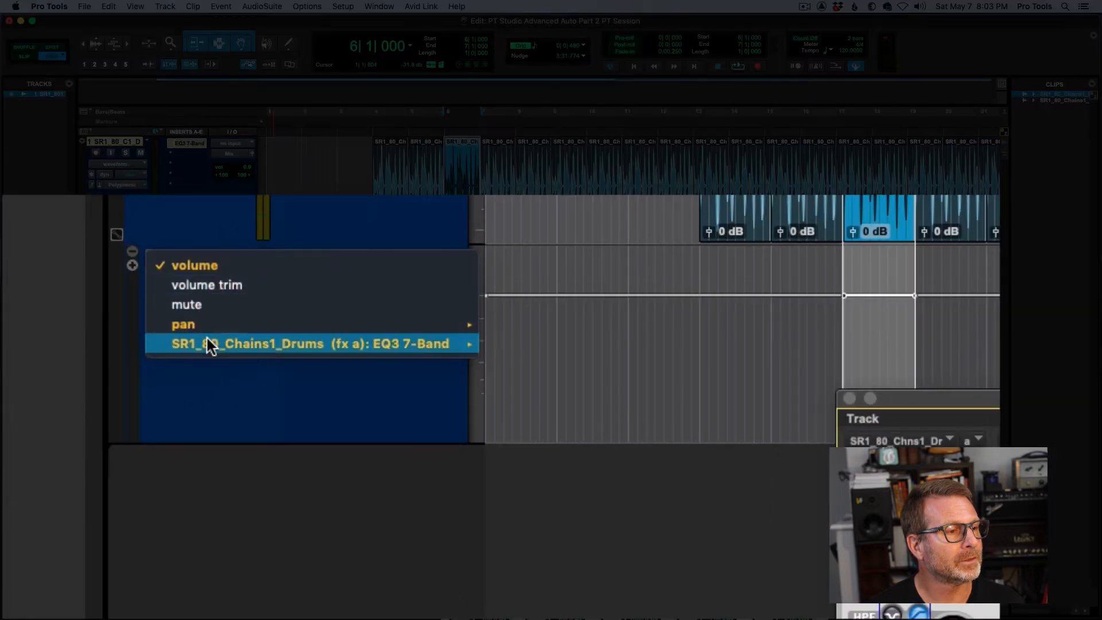
mouse_move(132, 383)
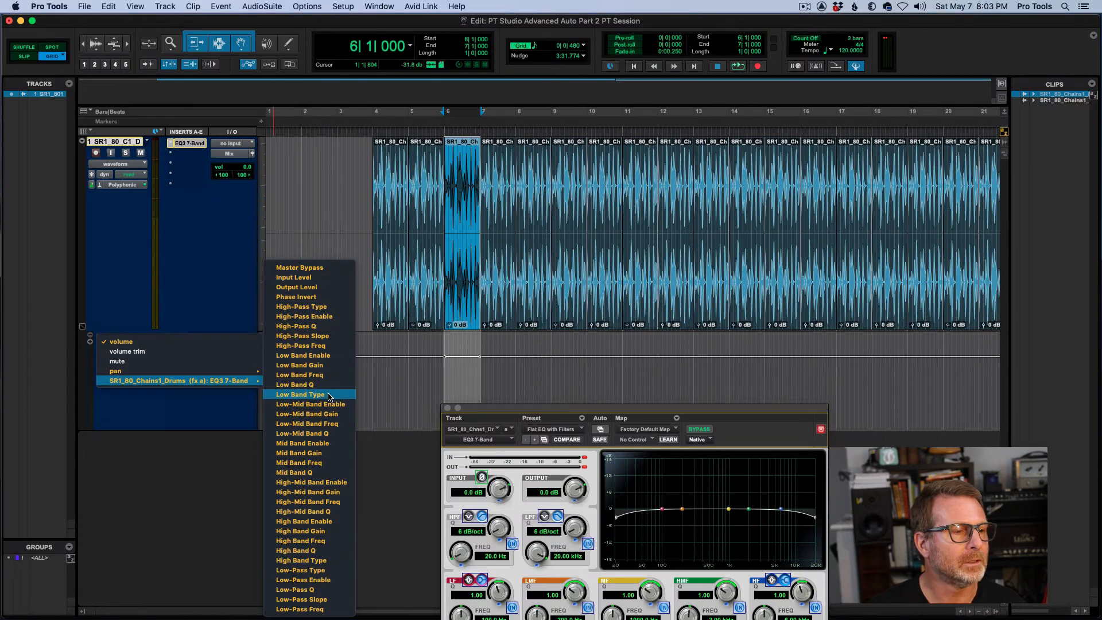
left_click(319, 376)
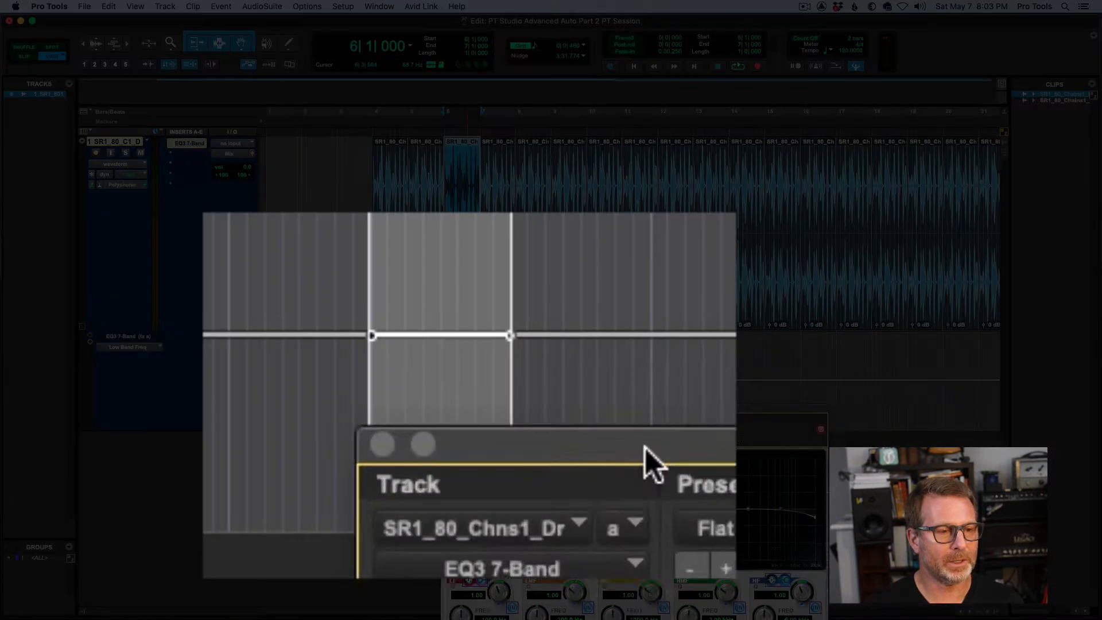
Step: Move the EQ window clear of the selected bar and load the Phone Futz preset
left_click_drag(512, 410, 644, 323)
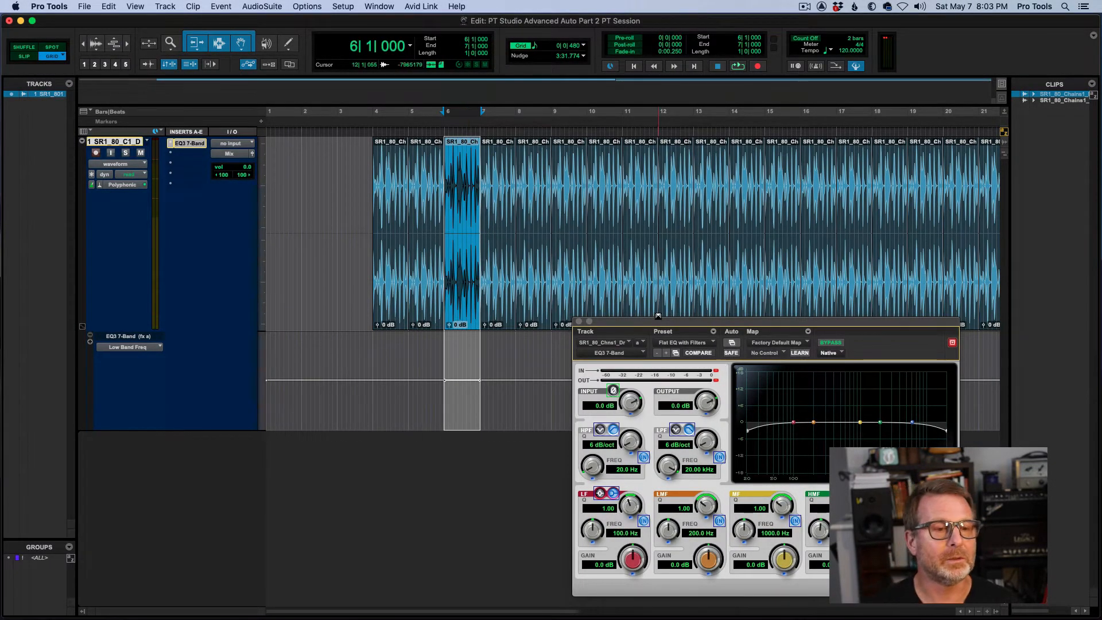
left_click(690, 343)
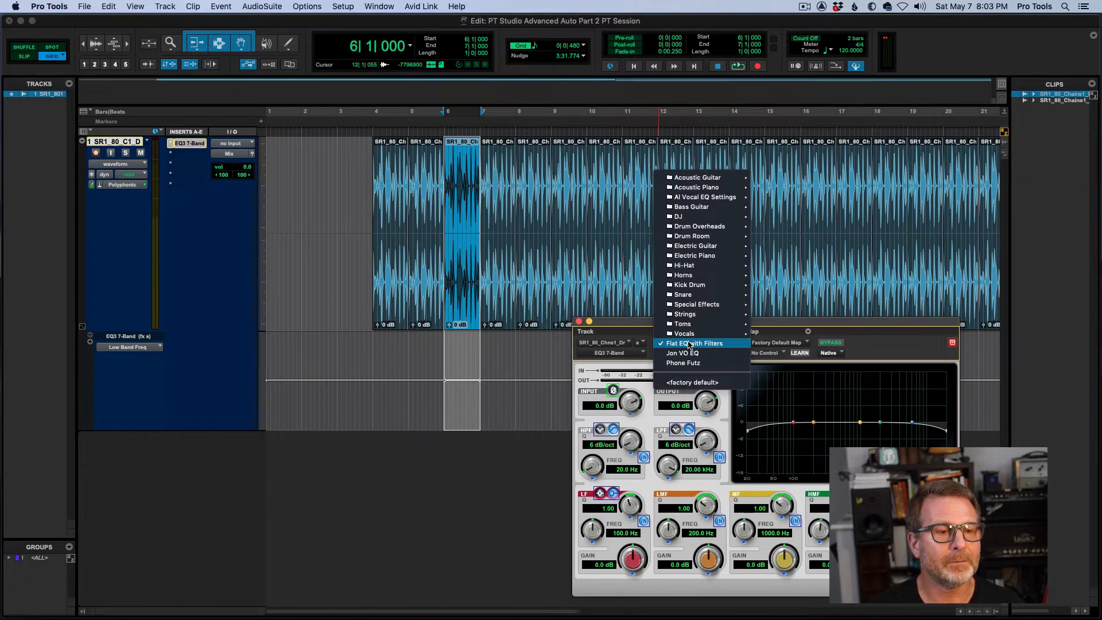
left_click(695, 364)
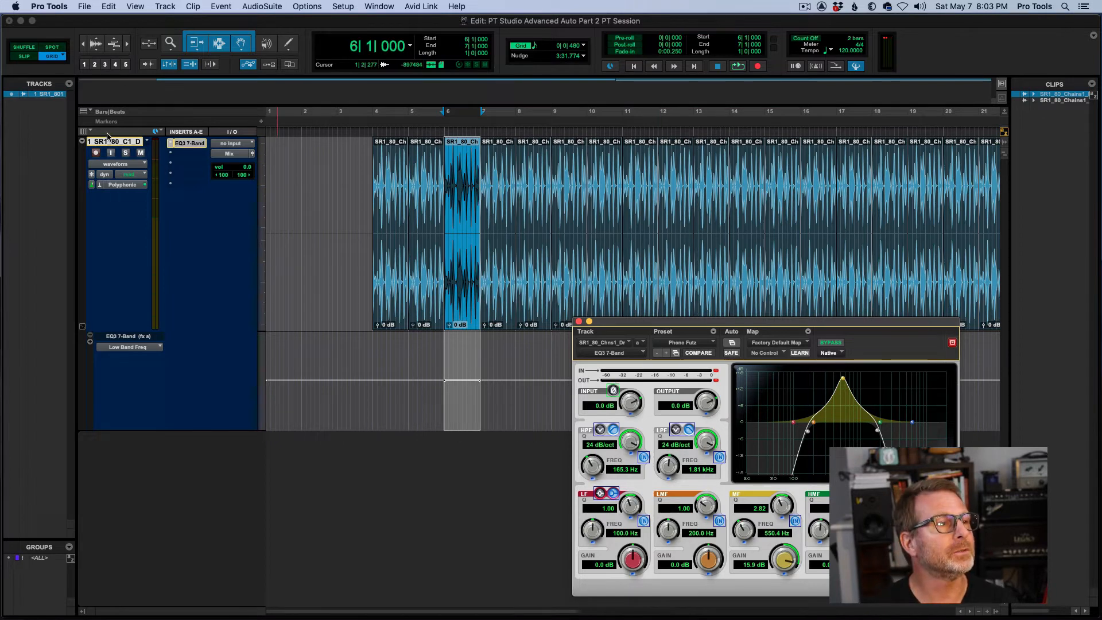
Step: Glide all enabled automation parameters to the current EQ settings over the selected bar 6
left_click(109, 6)
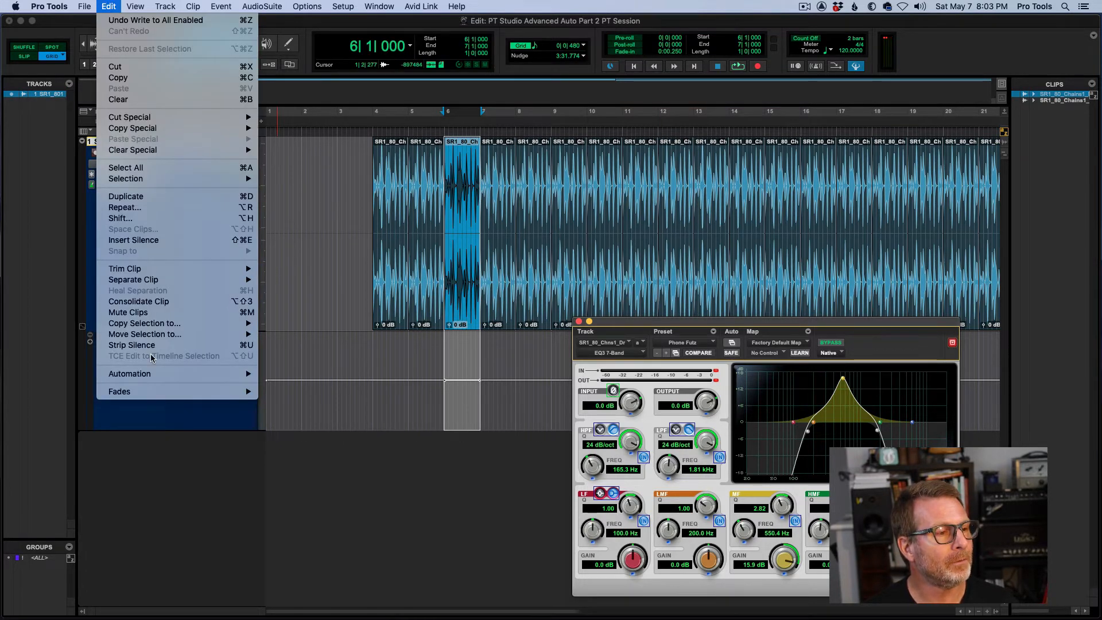
mouse_move(144, 375)
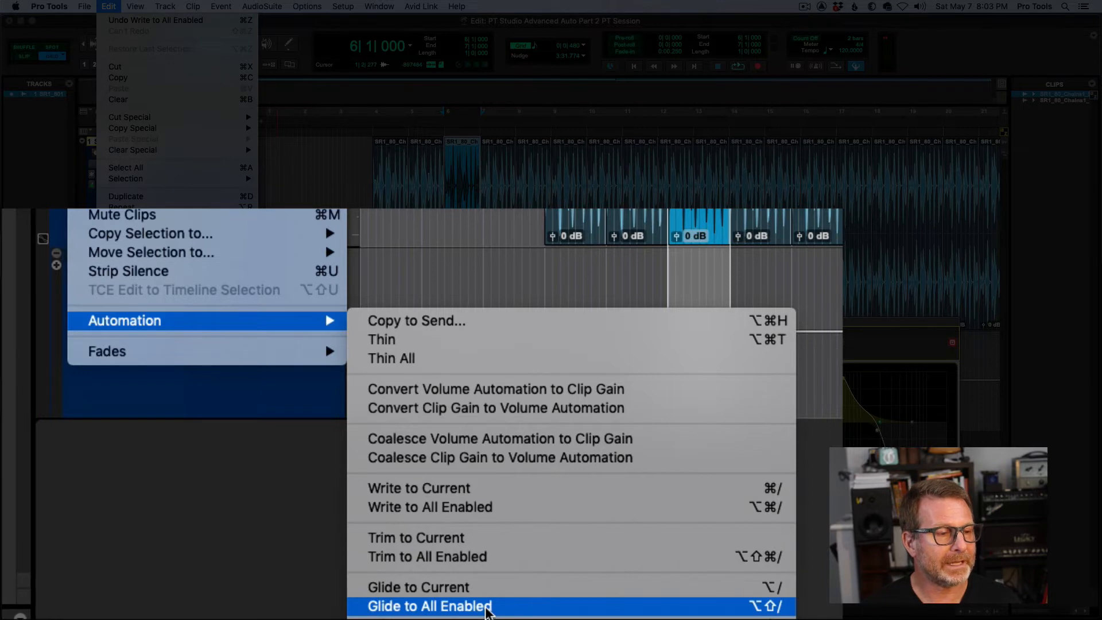
left_click(487, 609)
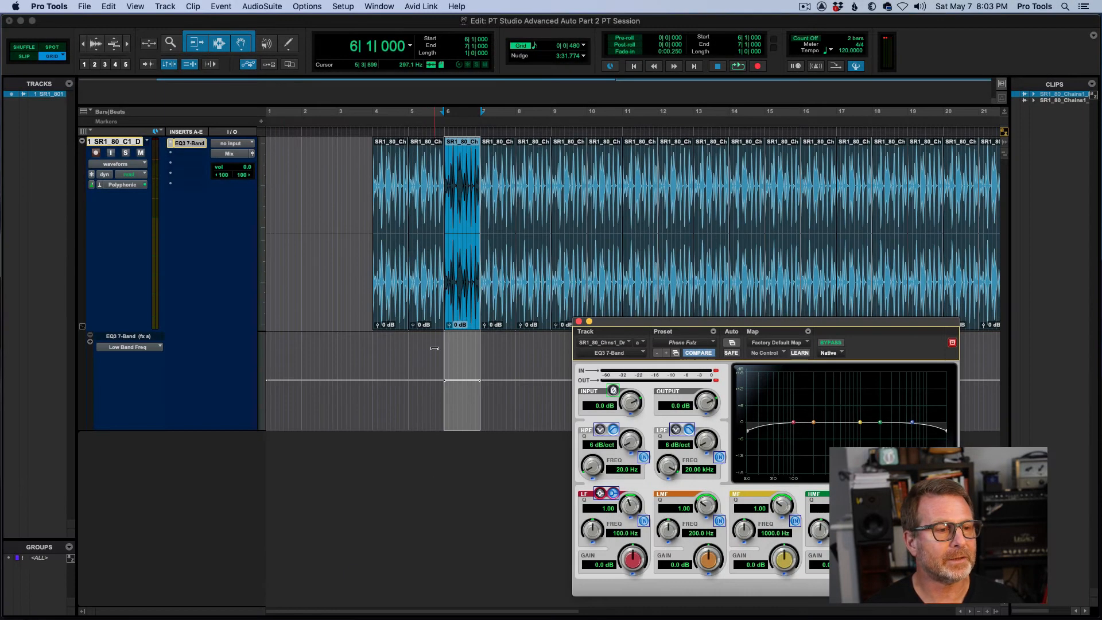
Step: Play the drum track from 5|4|000 through bar 6 to audition the EQ glide, and stop playback
left_click(435, 367)
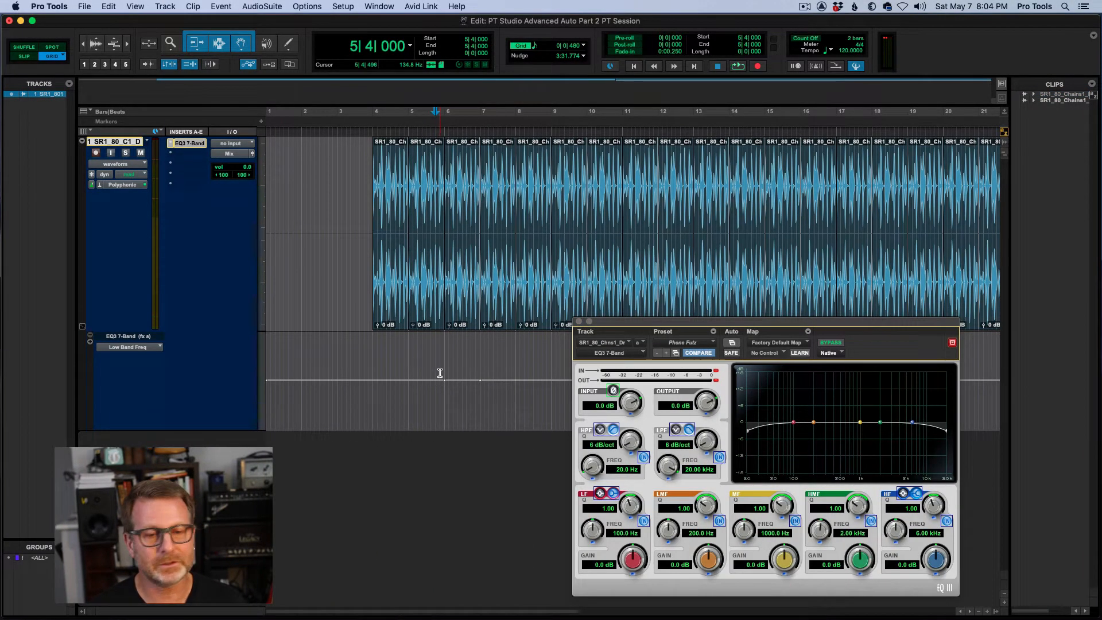
key("space")
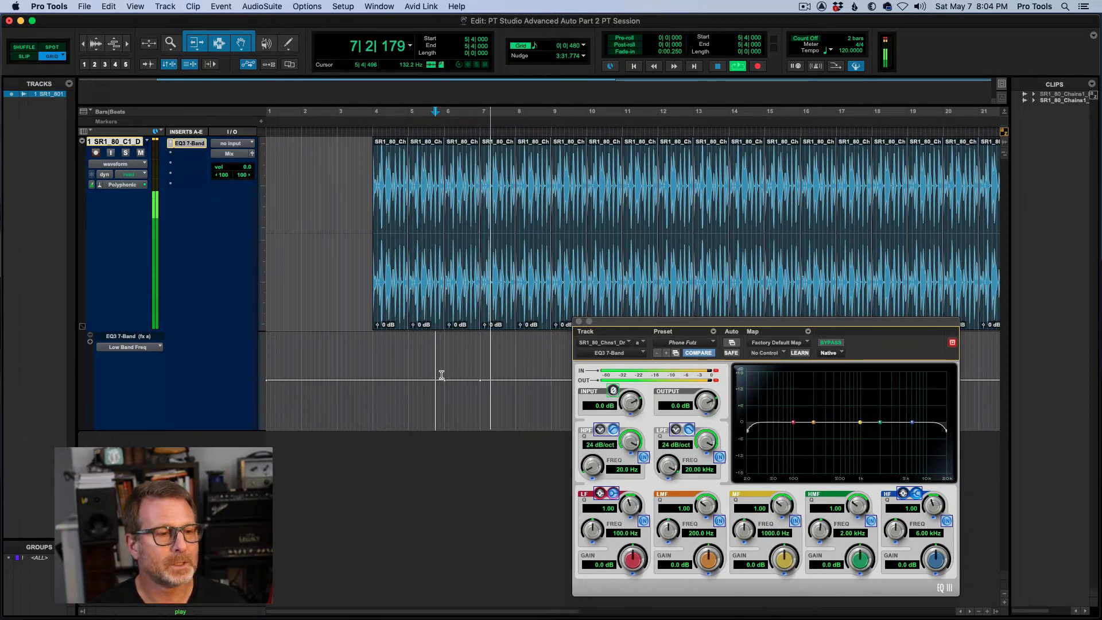
key("space")
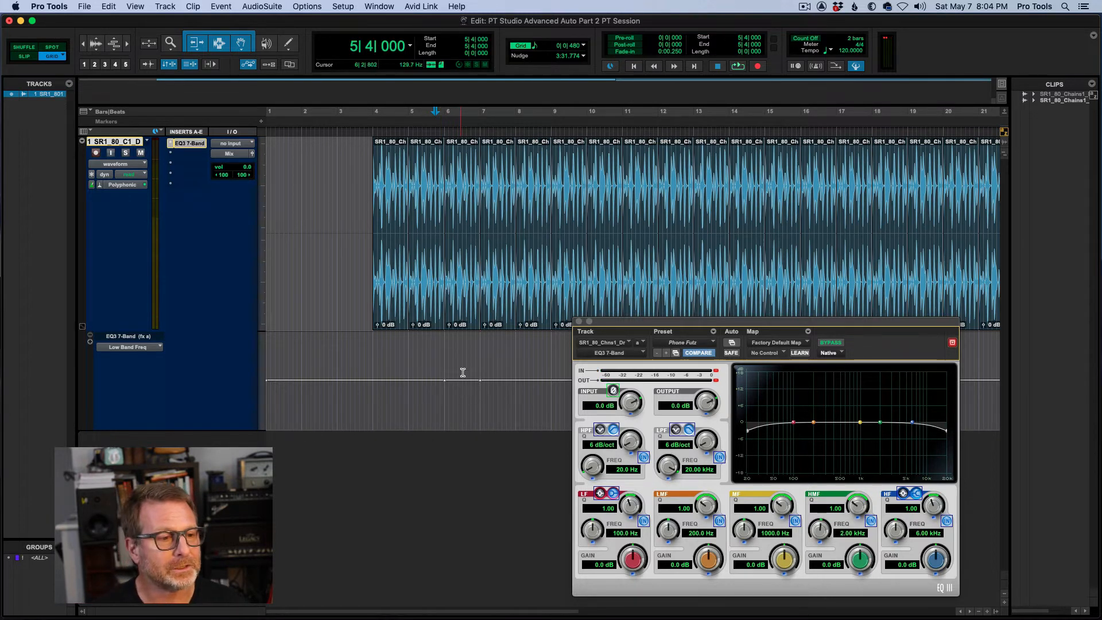
Step: Select about two bars in the Low Band Freq lane, from 6|4|946 just before the bar 7 breakpoint to 8|4|786
left_click_drag(611, 324, 608, 428)
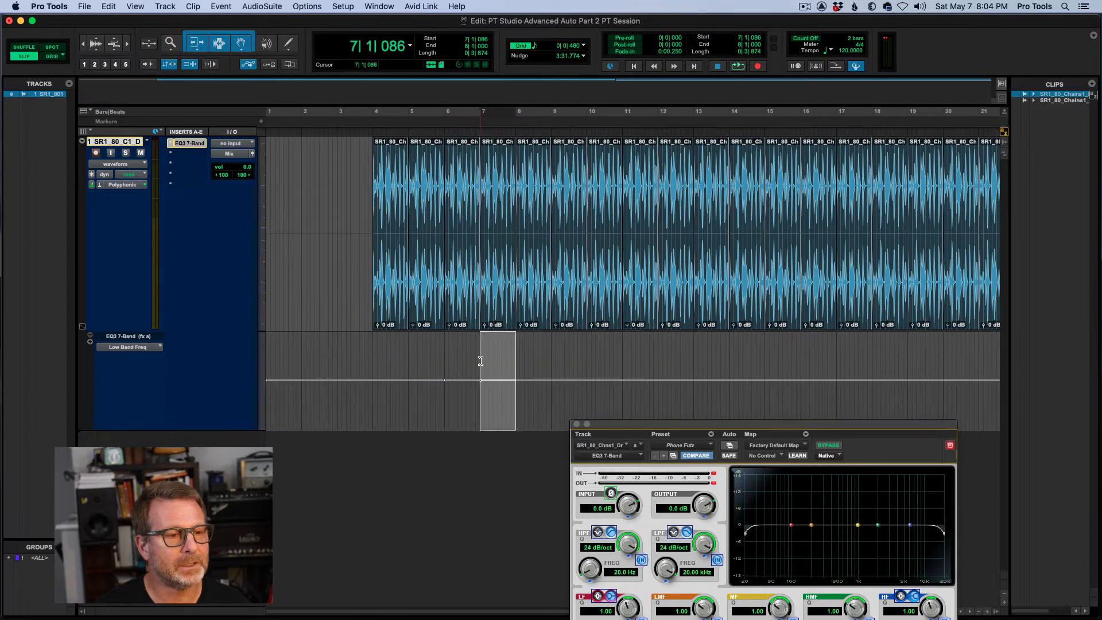
left_click_drag(481, 361, 549, 368)
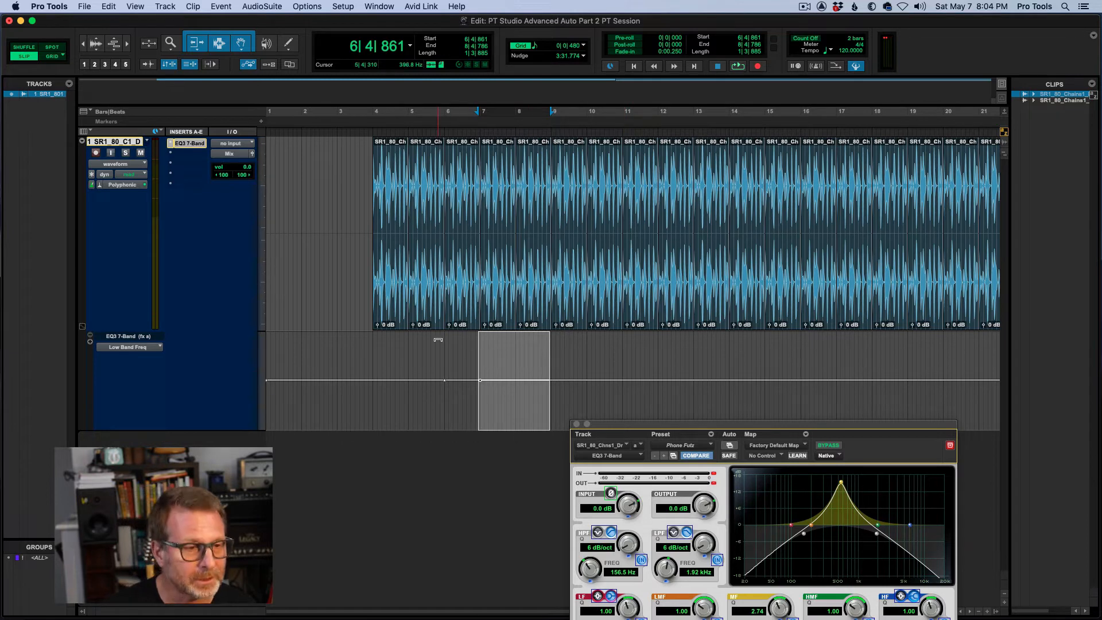
key("super+bracketright")
key("super+bracketright")
key("super+bracketright")
key("super+bracketright")
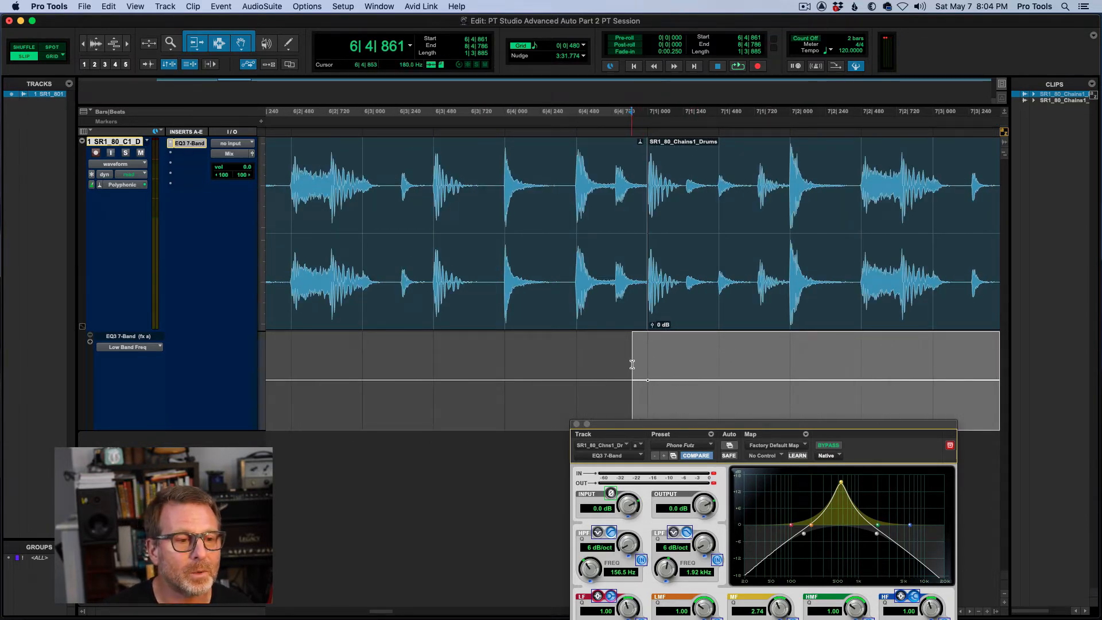
left_click_drag(632, 364, 645, 364)
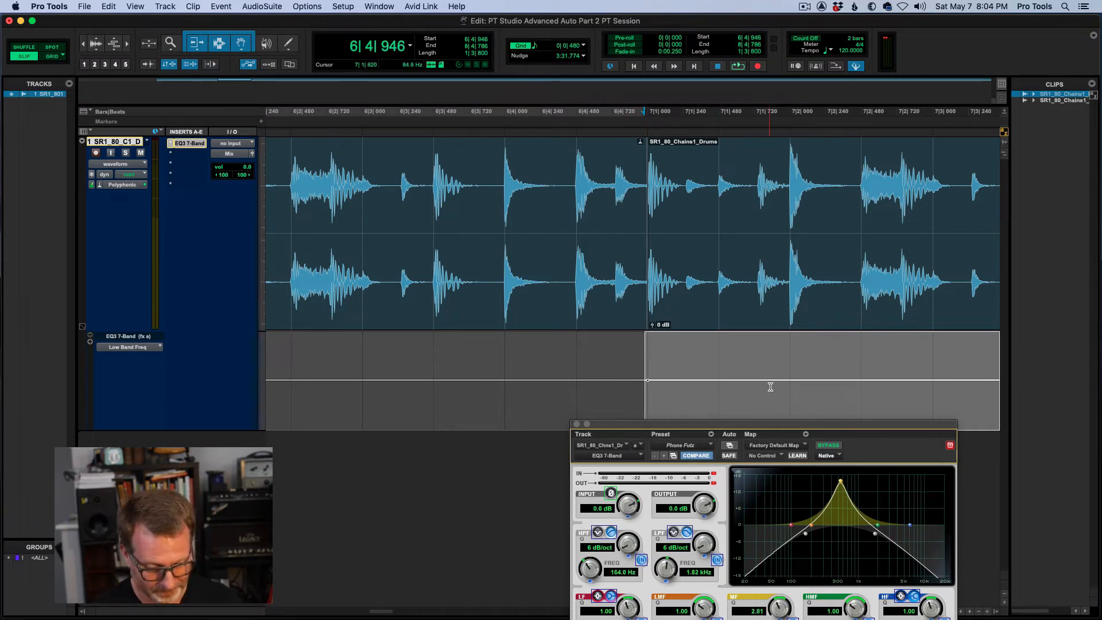
key("alt+f")
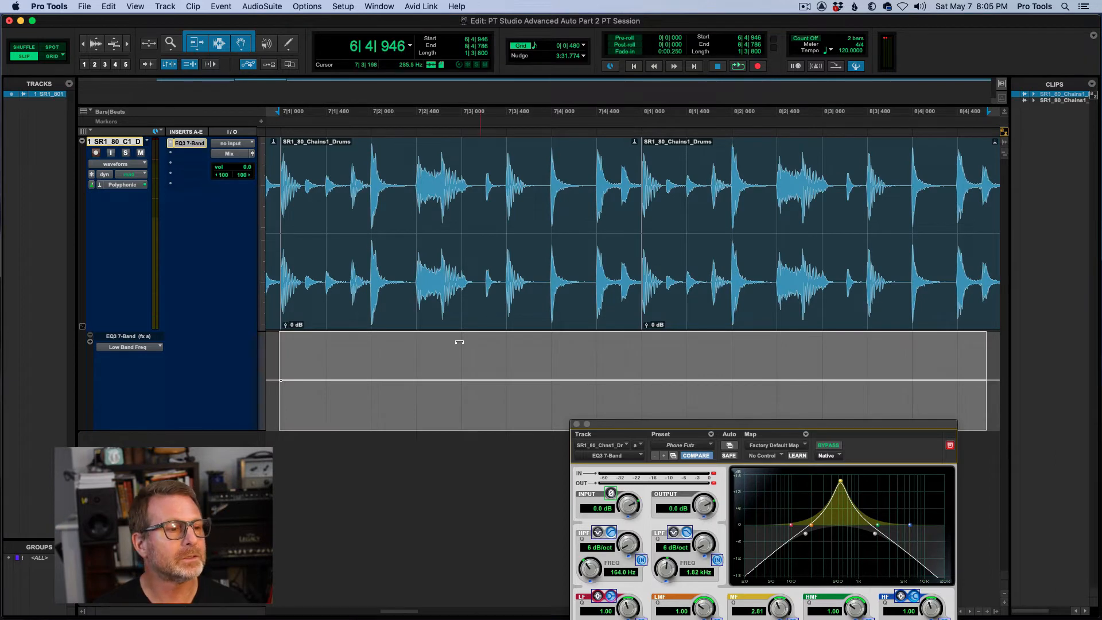
key("r")
key("r")
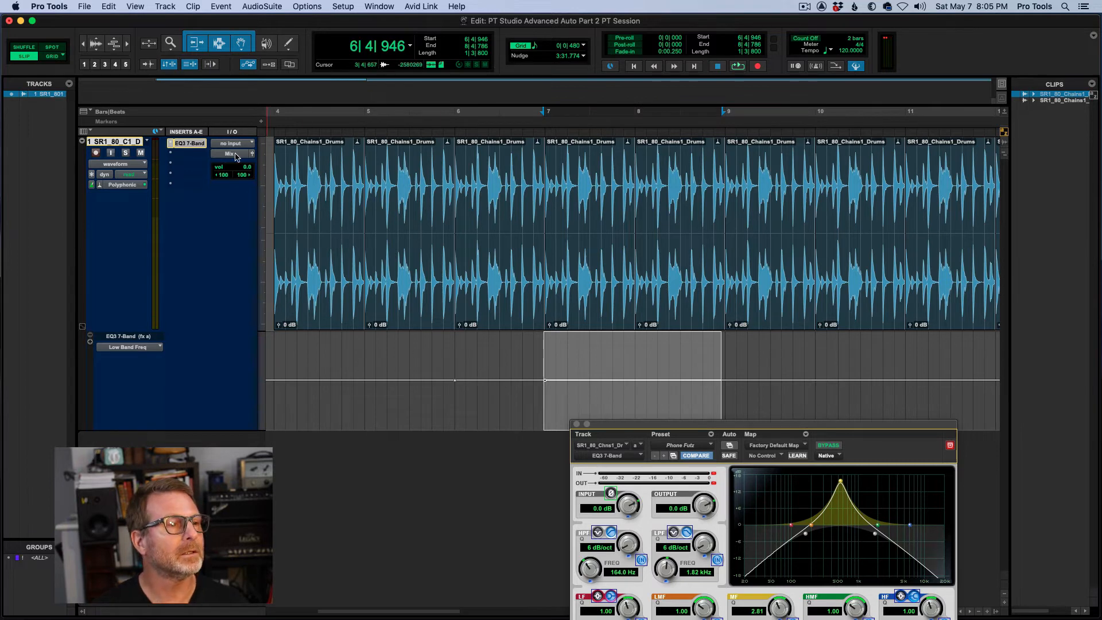
Step: Write the current Phone Futz settings to all enabled automation parameters over the selection from 6|4|946 to 8|4|786
left_click(108, 7)
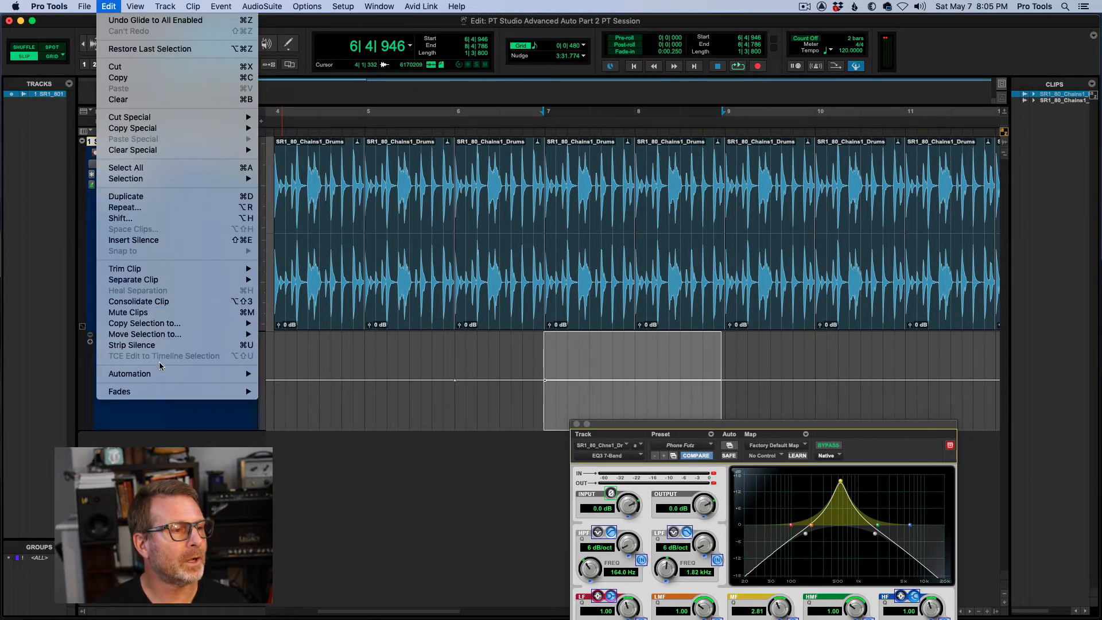
mouse_move(160, 374)
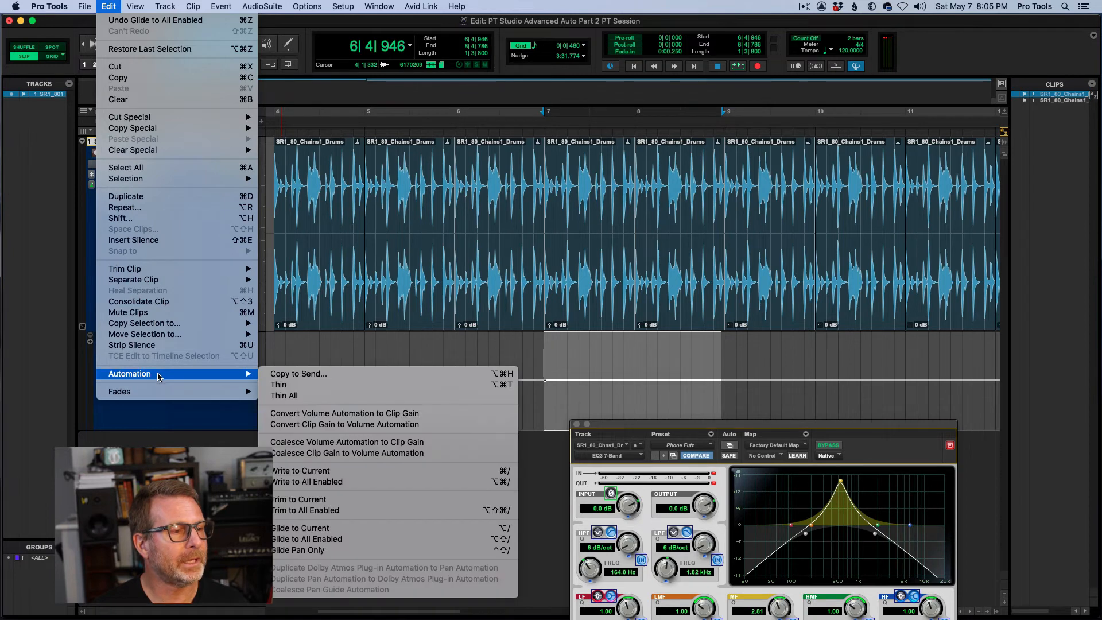
left_click(338, 485)
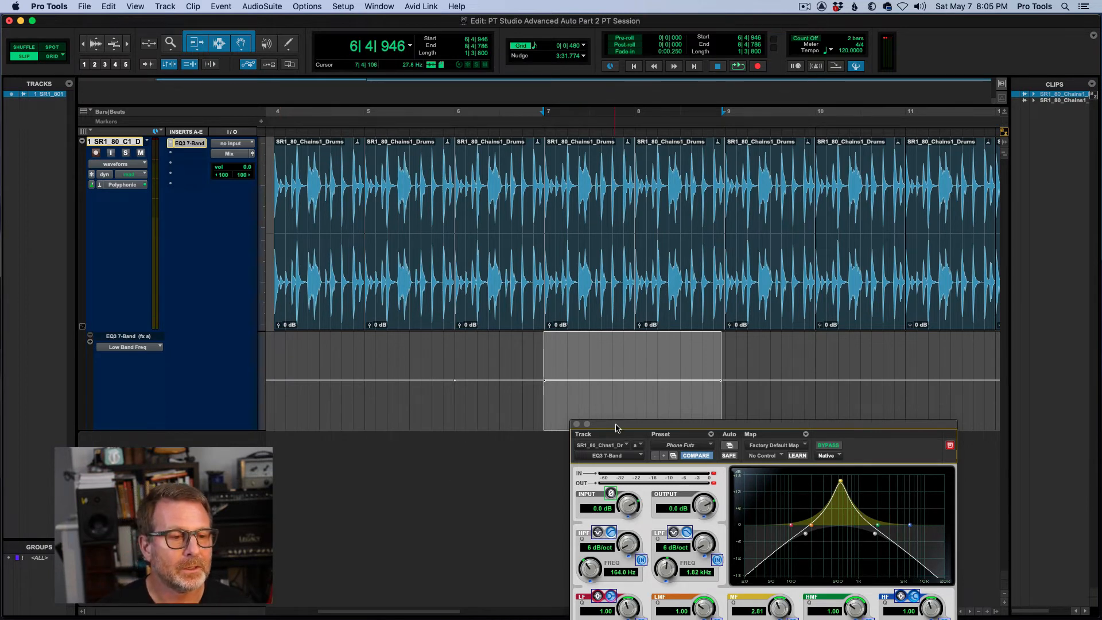
Step: Select from 8|4|689, just before the bar 9 breakpoint, to 9|2|015 in the Low Band Freq lane, repositioning the EQ window as needed
left_click_drag(616, 426, 572, 507)
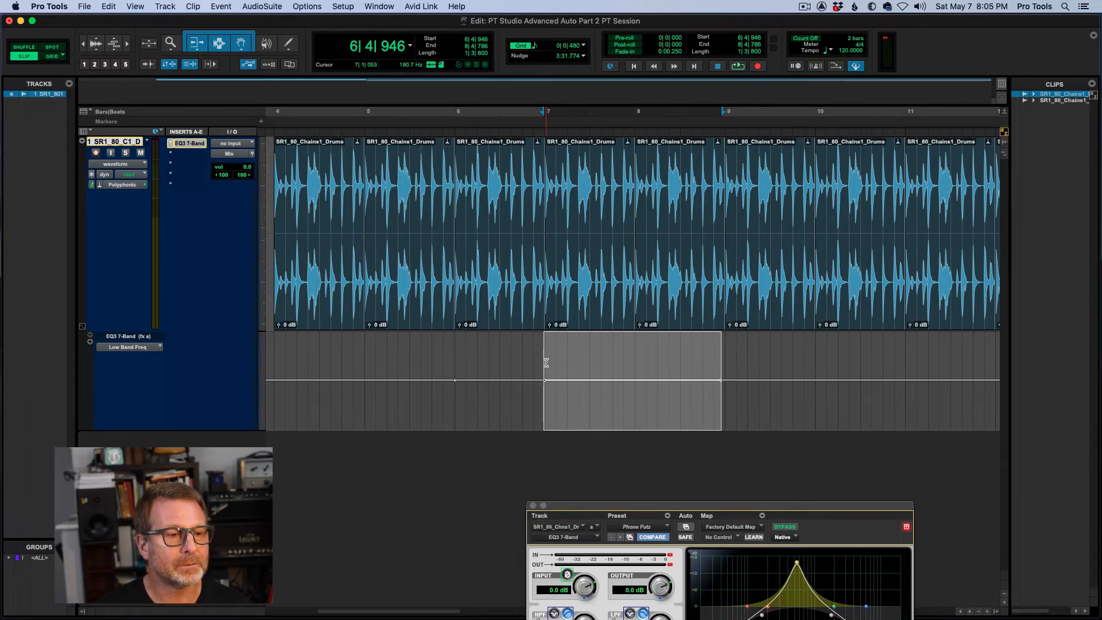
left_click_drag(546, 363, 748, 371)
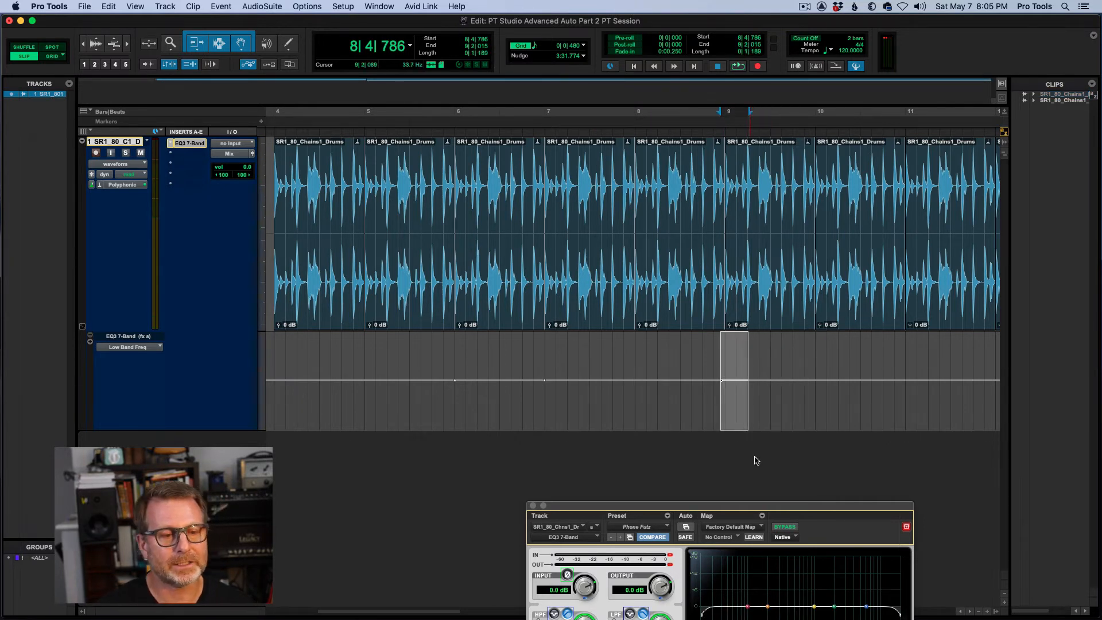
left_click_drag(739, 506, 503, 248)
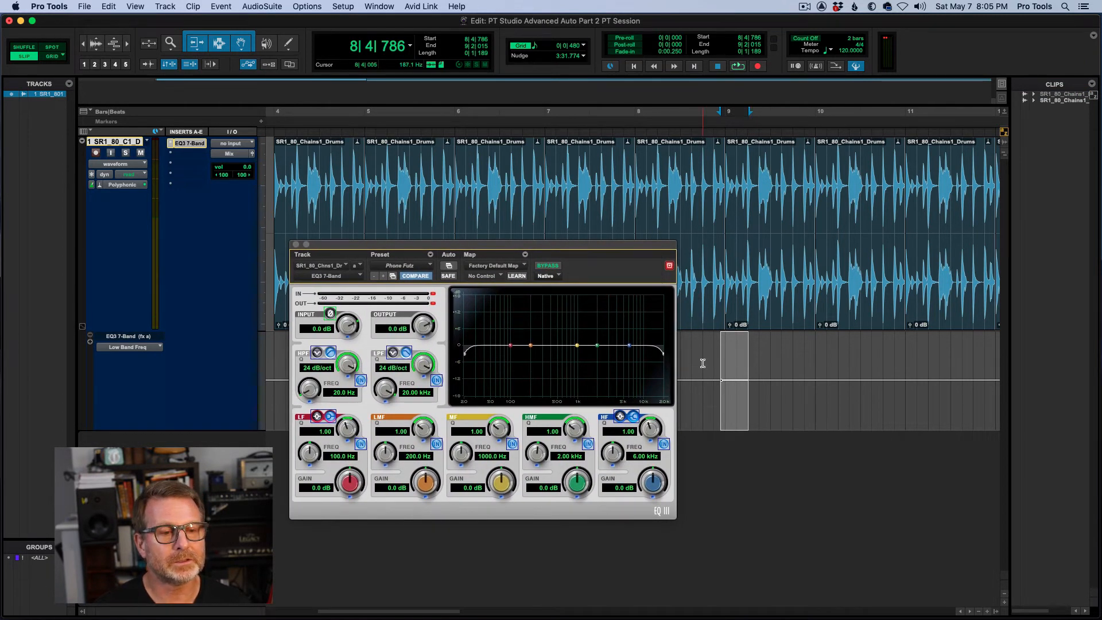
left_click_drag(721, 364, 718, 365)
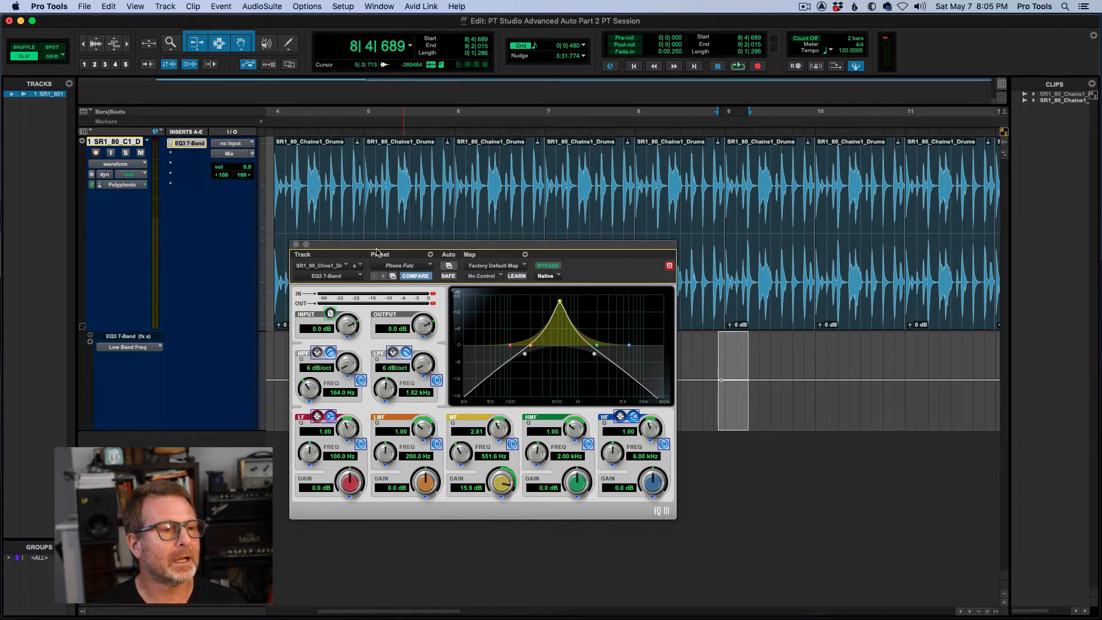
Step: Load the Flat EQ with Filters preset and glide all enabled automation parameters to it over the selection
left_click(395, 270)
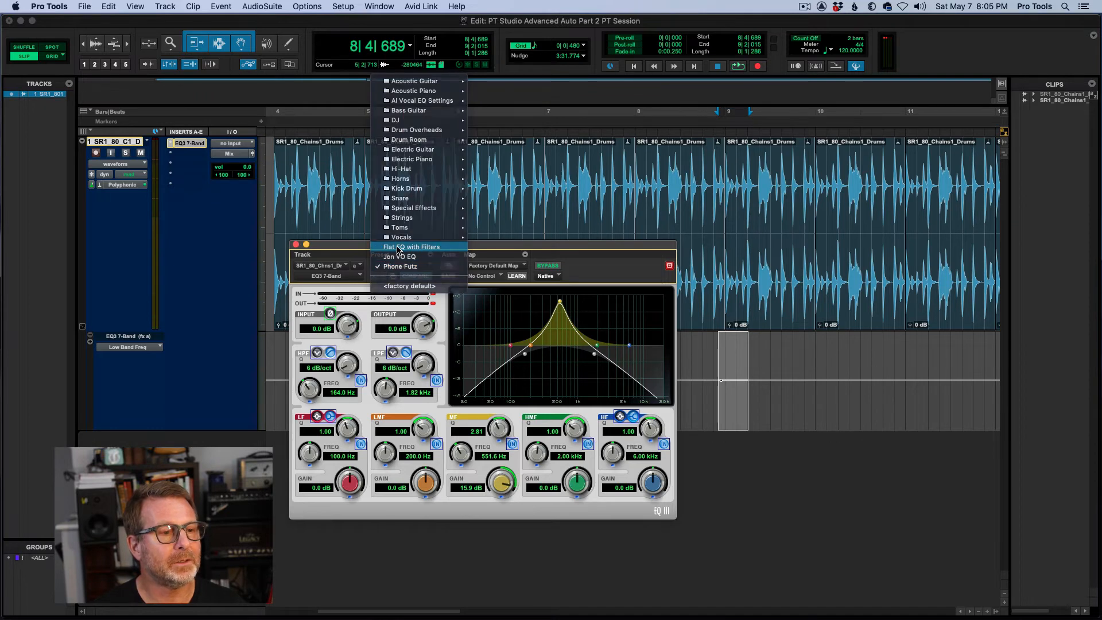
left_click(398, 249)
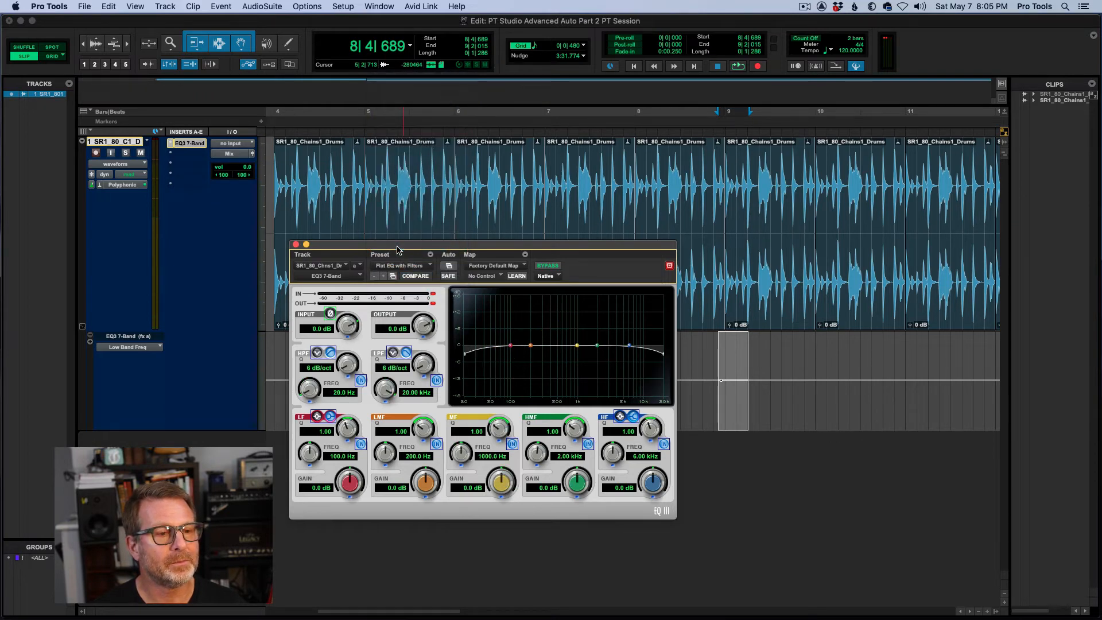
left_click(109, 8)
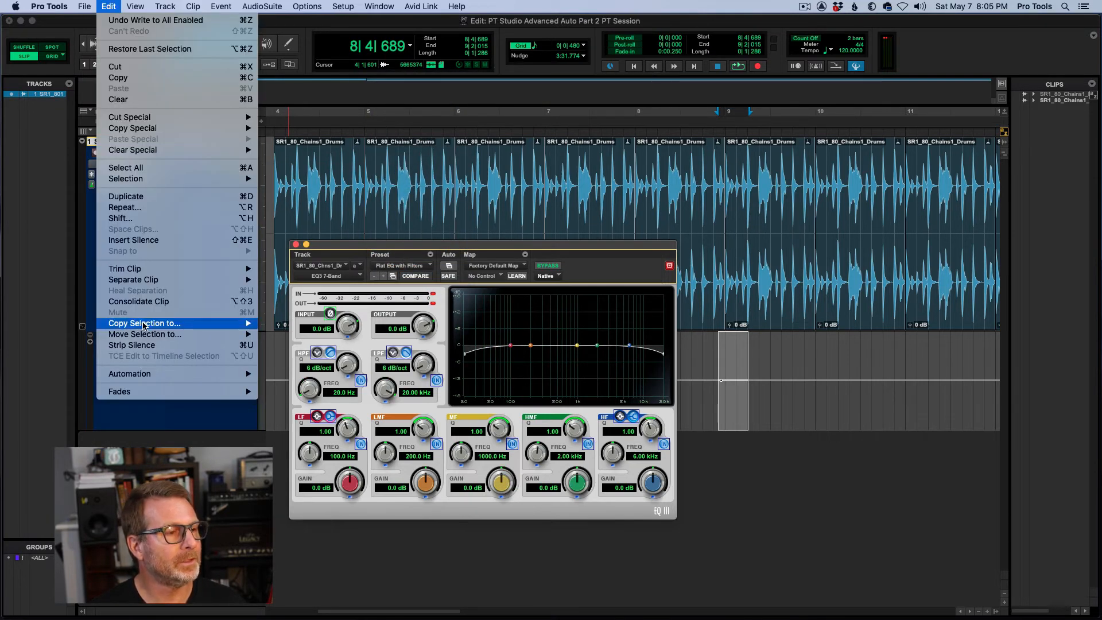
mouse_move(132, 374)
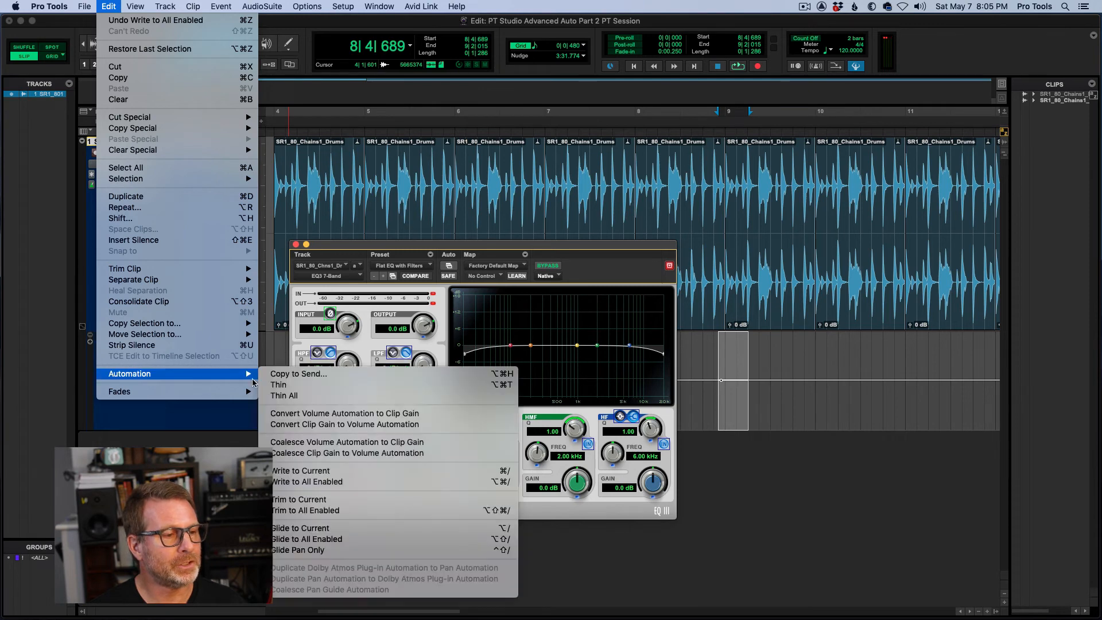
left_click(319, 542)
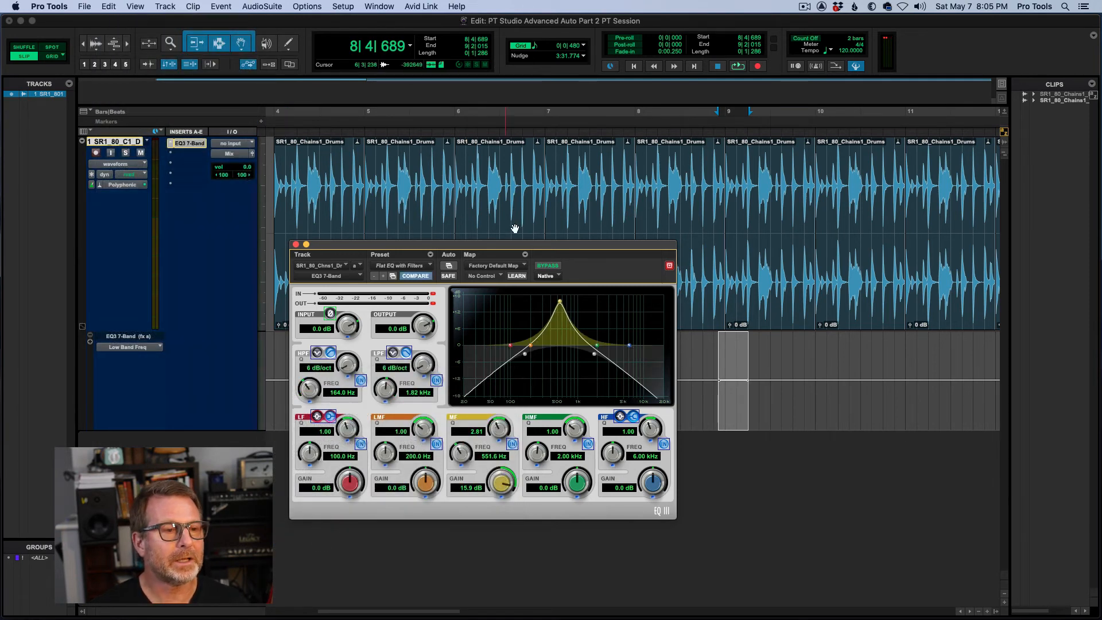
Step: Move the EQ window clear of the automation lane and play from 5|4|015 through bar 9 to audition both glides, stopping playback at the end
left_click_drag(527, 253, 684, 417)
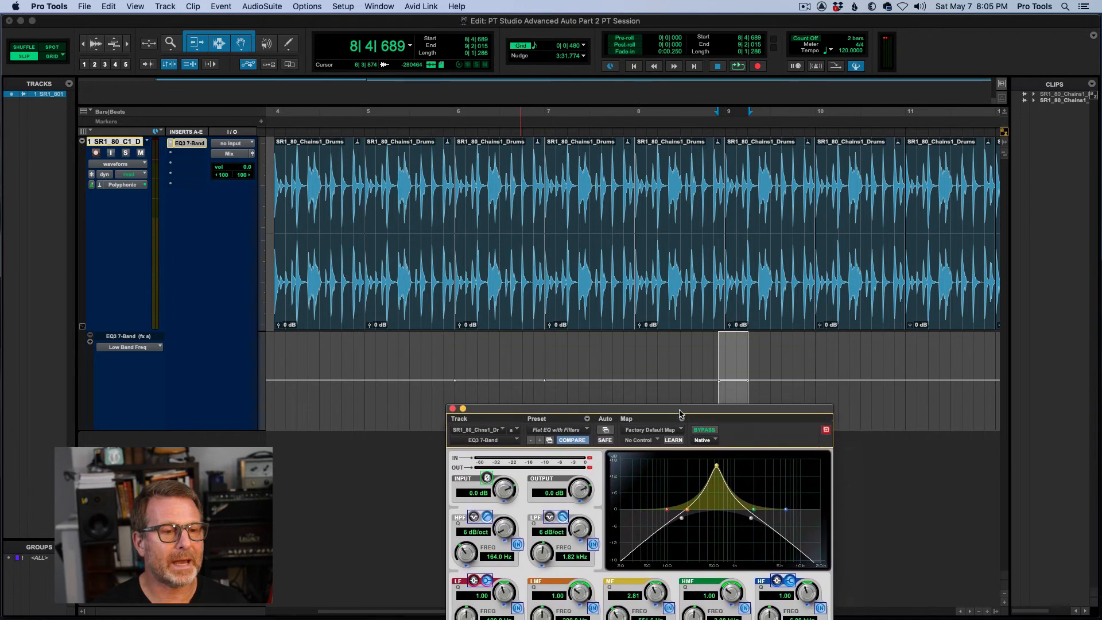
left_click(432, 362)
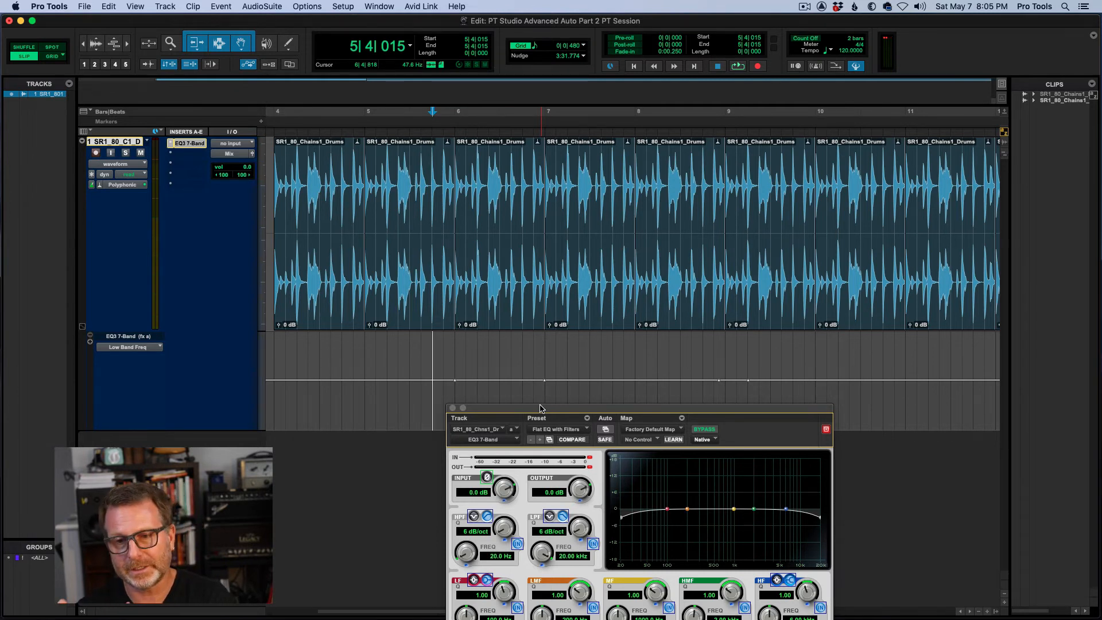
key("space")
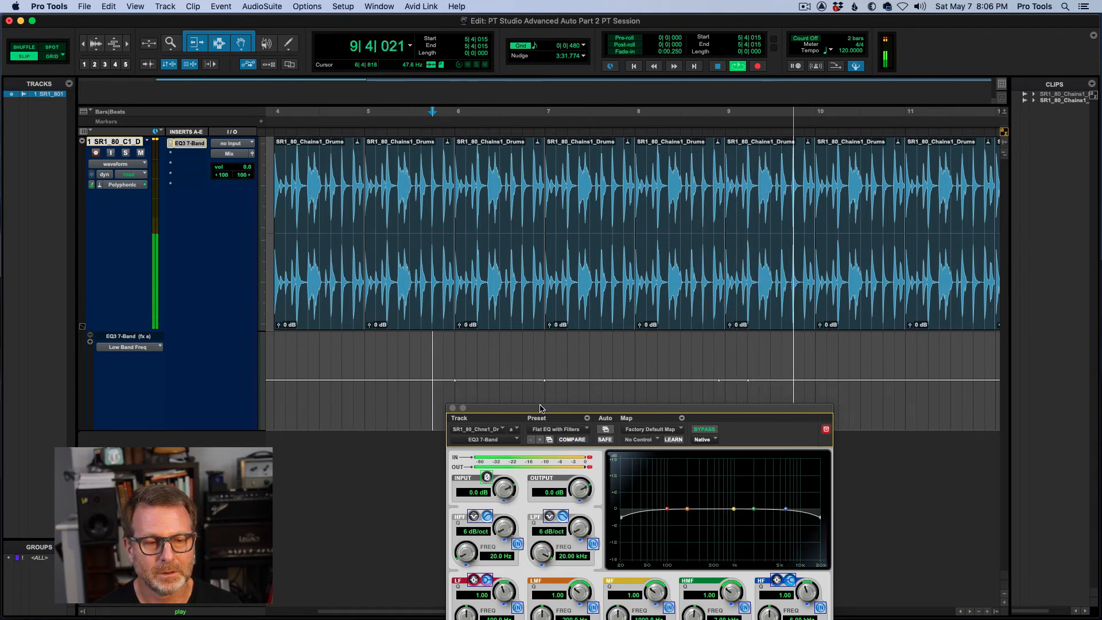
key("space")
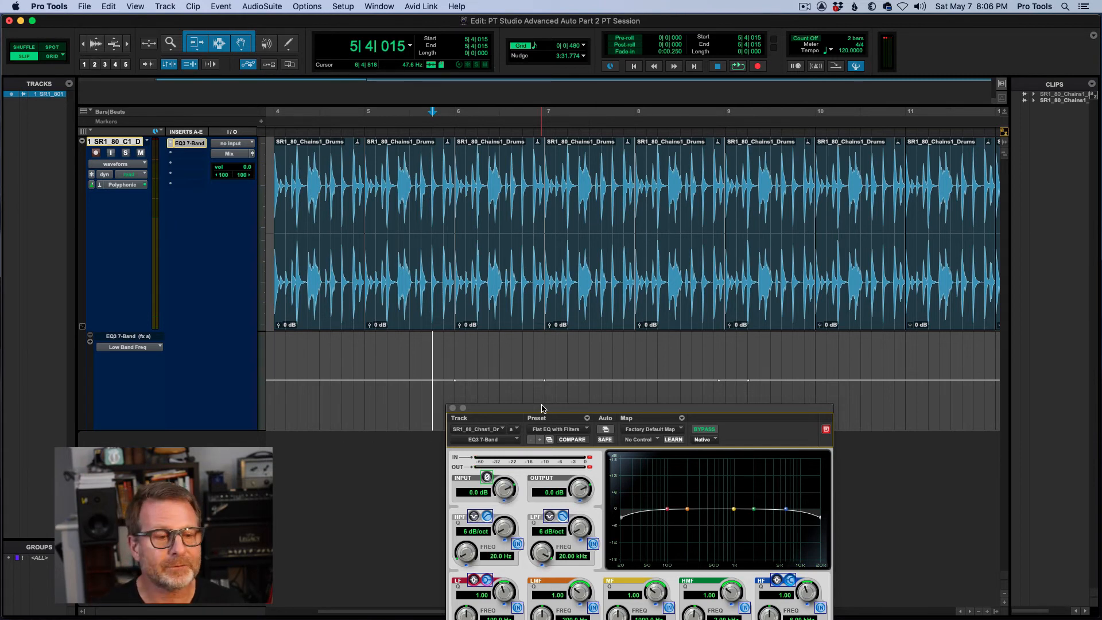
left_click_drag(542, 409, 523, 239)
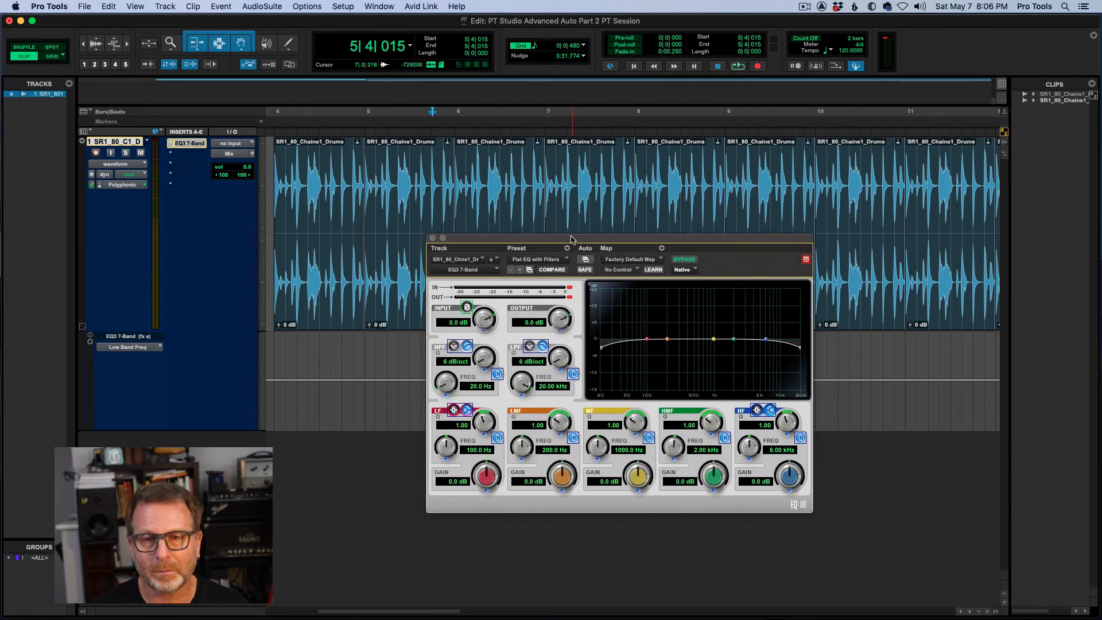